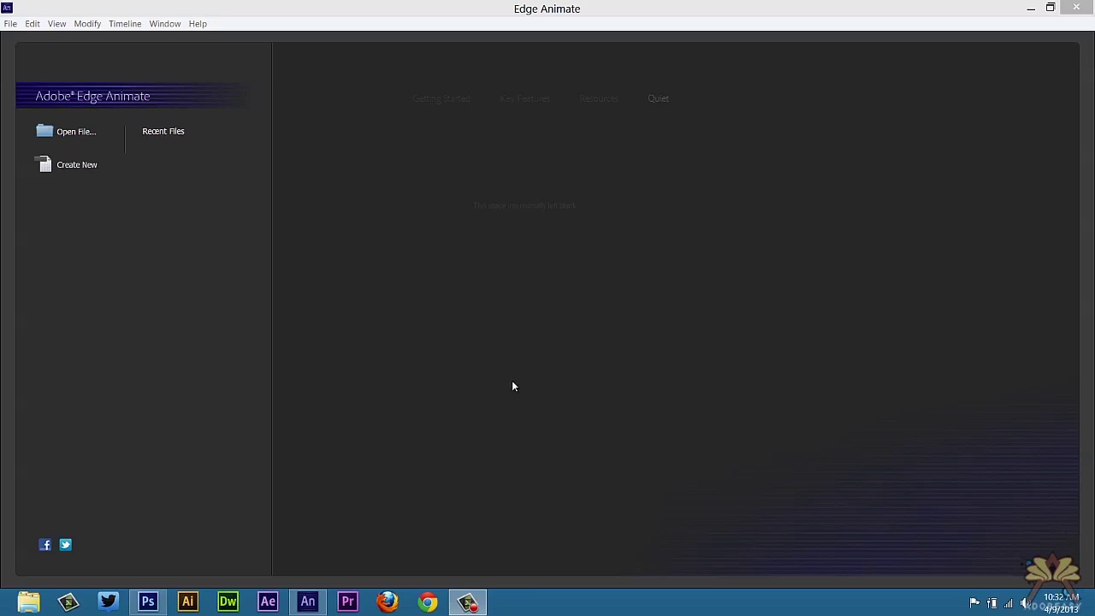
Create a new composition and import the adobeasy-banner.jpg image onto the stage.
left_click(11, 23)
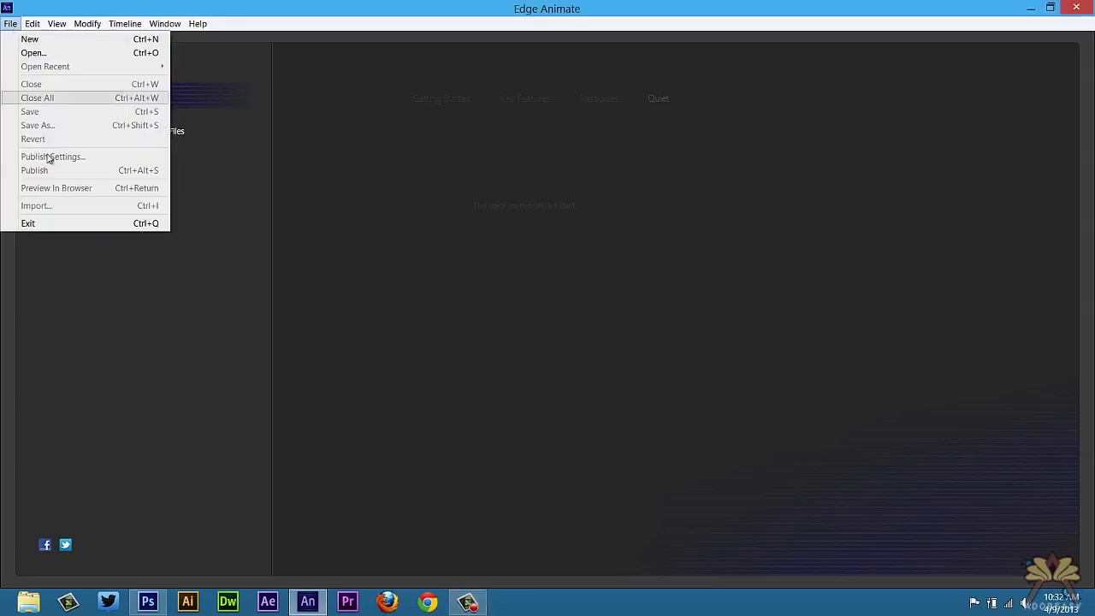
left_click(60, 43)
key("ctrl+i")
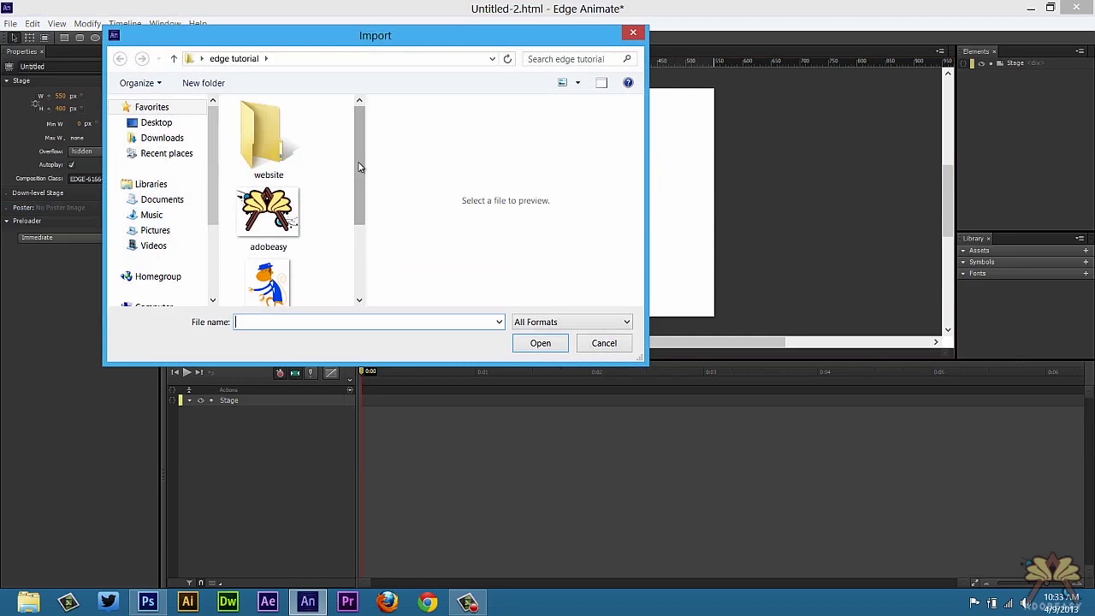
scroll(358, 257, "down", 1)
left_click(265, 285)
double_click(258, 287)
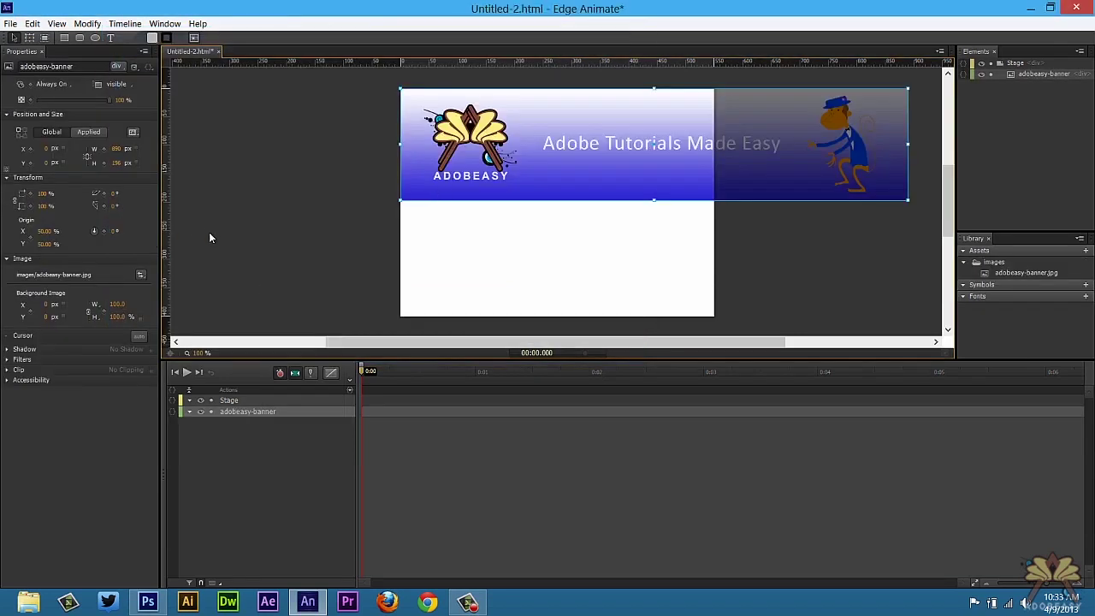
Resize the stage to 890 px wide and 648 px high.
left_click(457, 262)
left_click(61, 99)
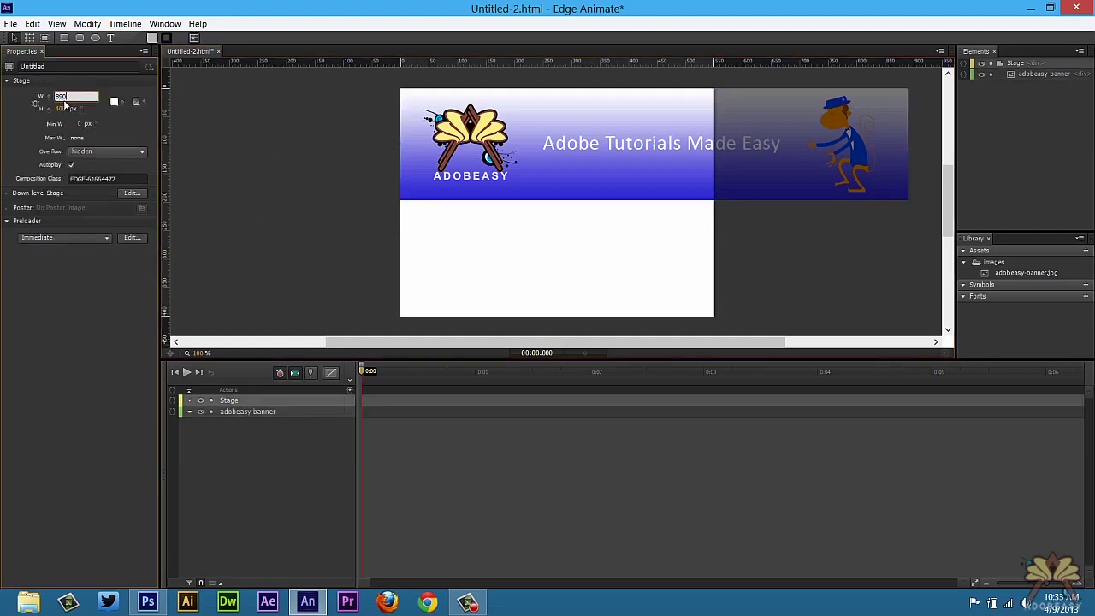
type("890")
key("Return")
scroll(364, 184, "down", 2)
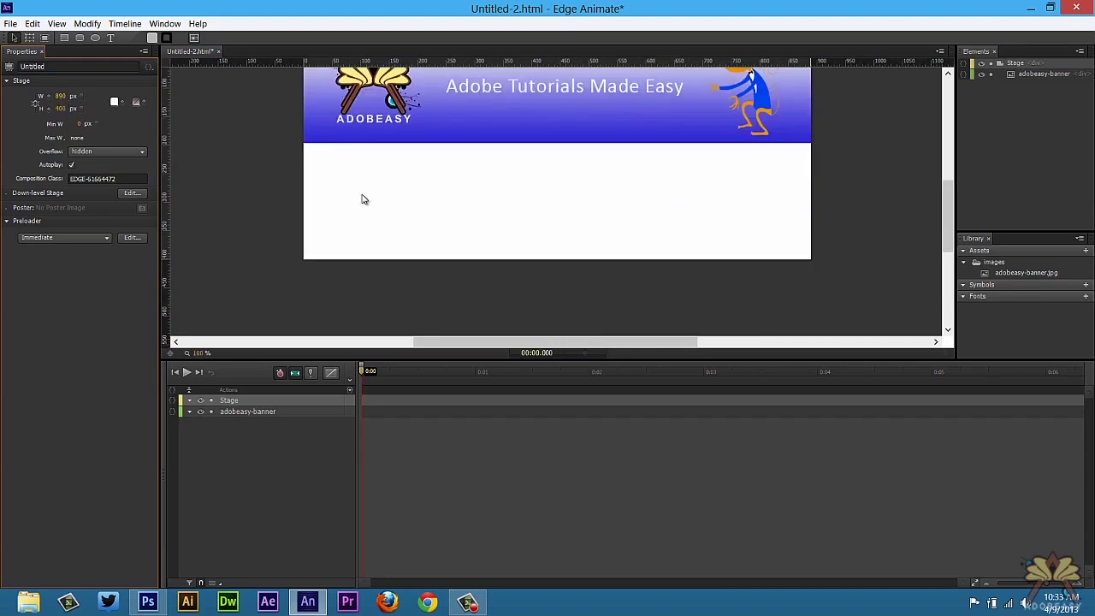
scroll(381, 173, "up", 2)
left_click_drag(60, 109, 126, 108)
scroll(217, 120, "down", 2)
key("ctrl+minus")
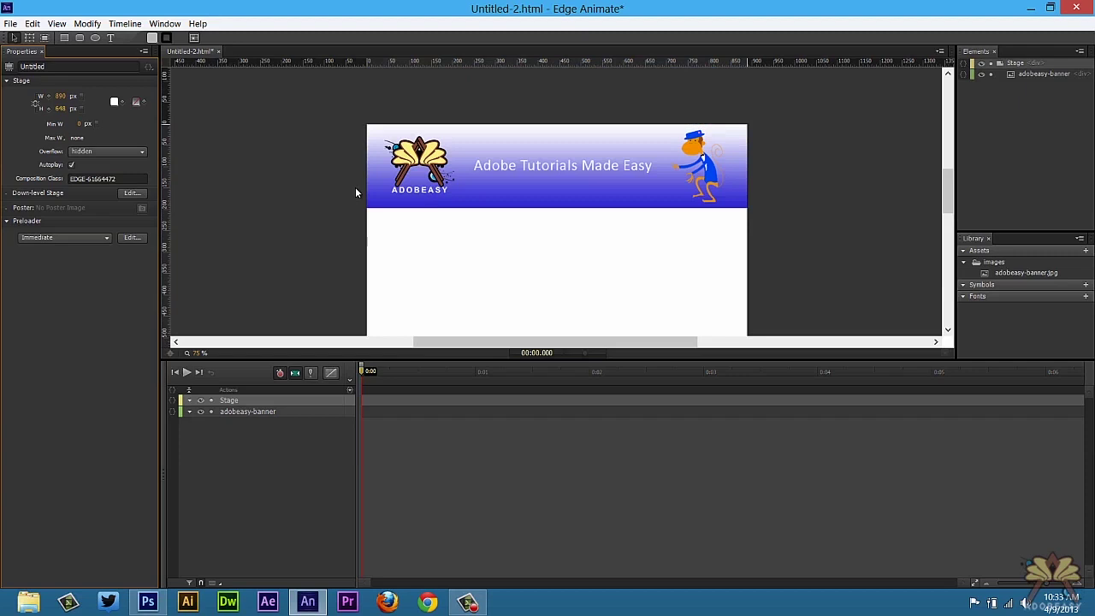
Draw a rectangle about 106 by 27 px directly below the banner, flush with the stage's left edge.
key("ctrl+equal")
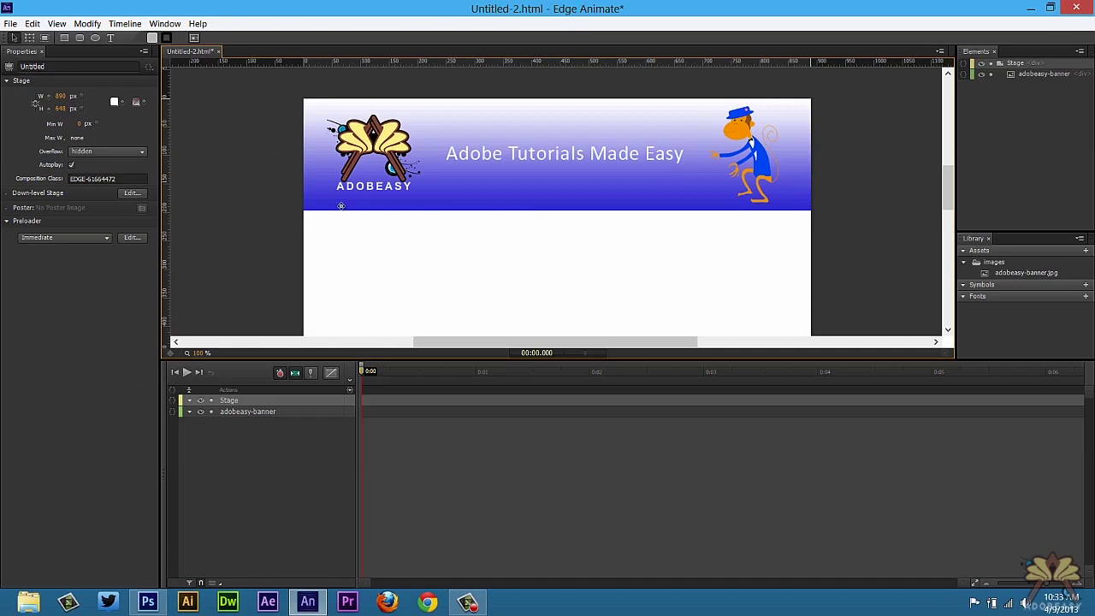
key("m")
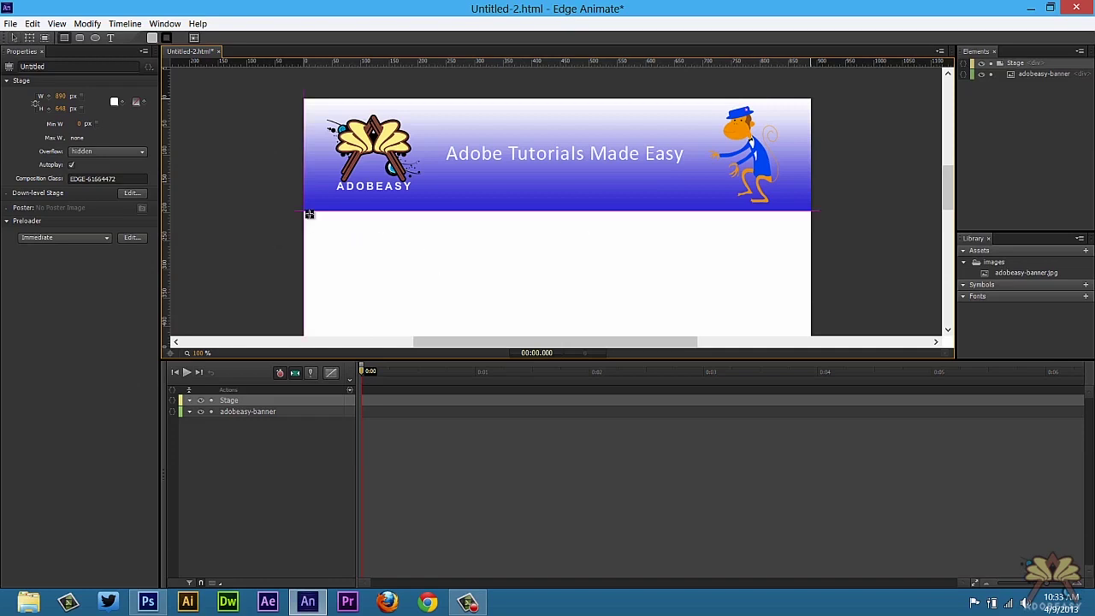
left_click_drag(308, 214, 367, 228)
Fill the rectangle with a 270-degree linear gradient in blue tones, setting the lower colour stop to rgba(16,37,237,1.00).
left_click(16, 195)
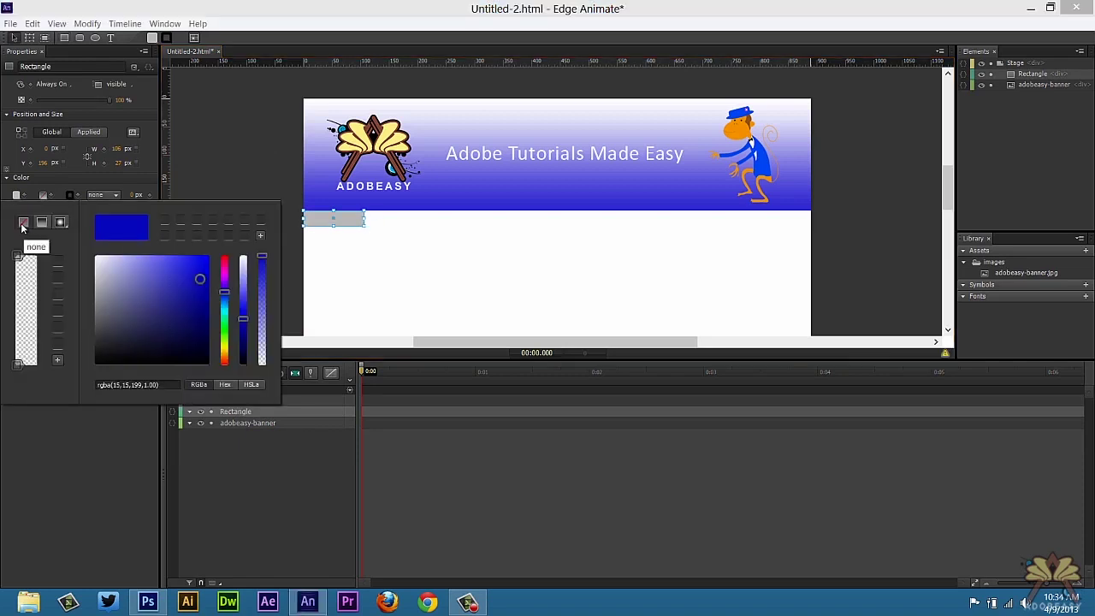
left_click(41, 222)
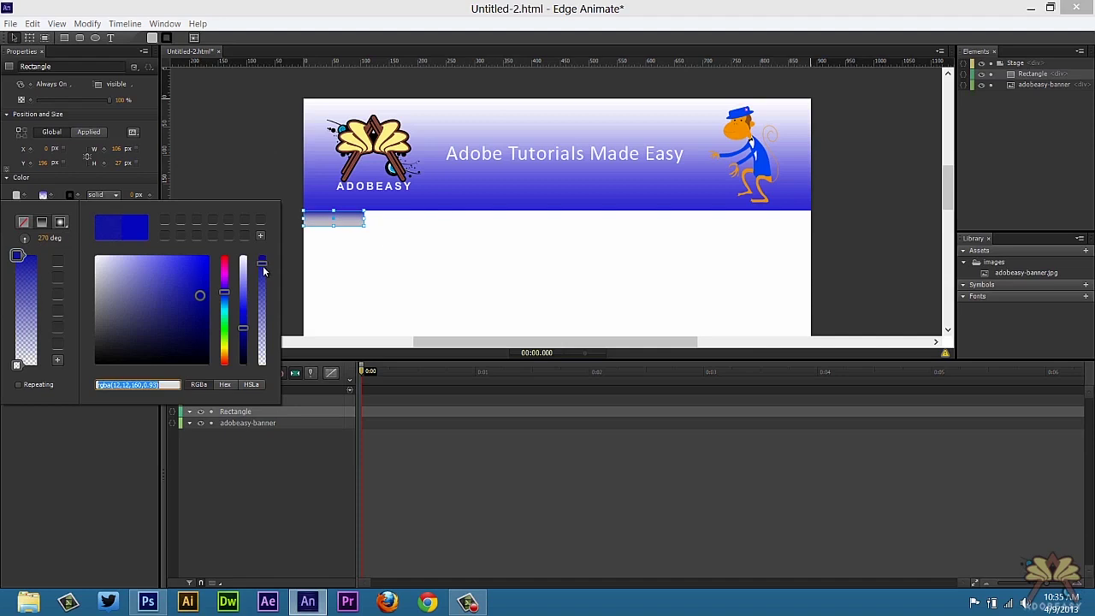
left_click_drag(261, 262, 261, 250)
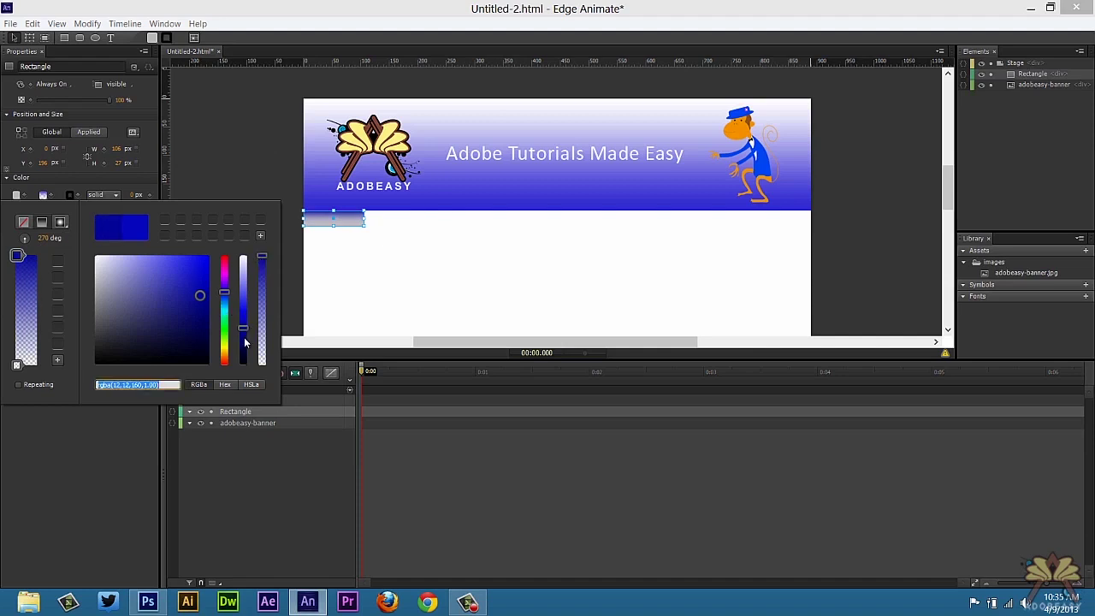
left_click_drag(225, 291, 227, 303)
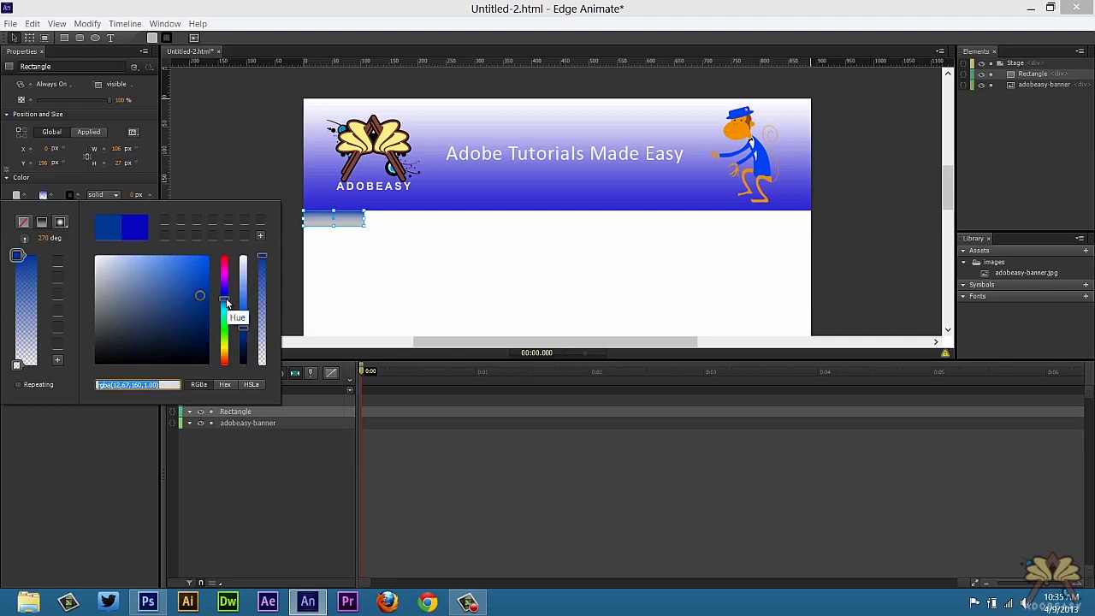
left_click(104, 311)
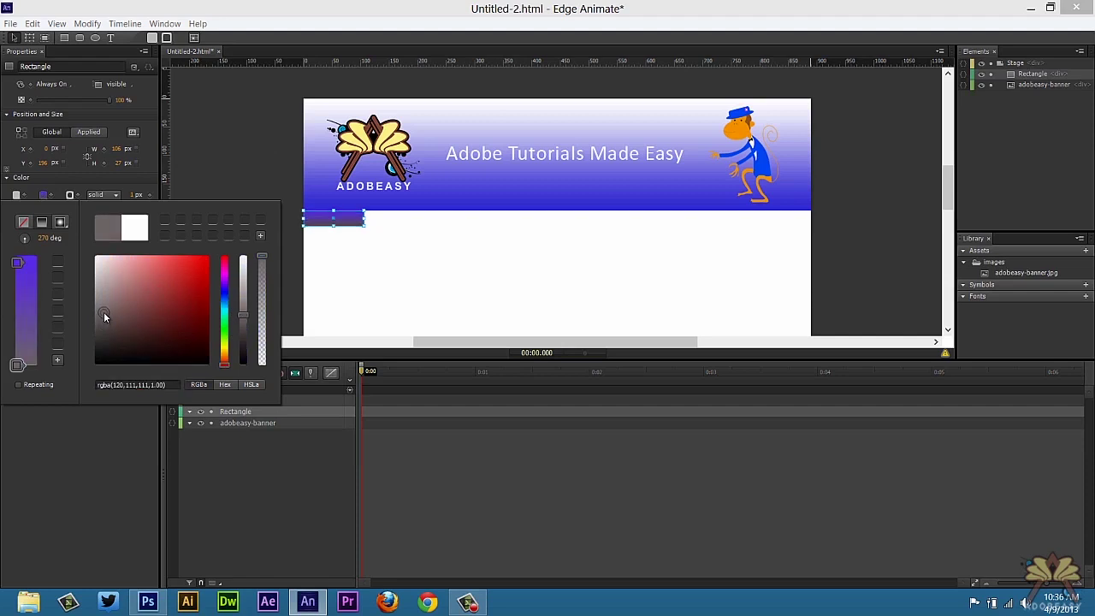
left_click(97, 291)
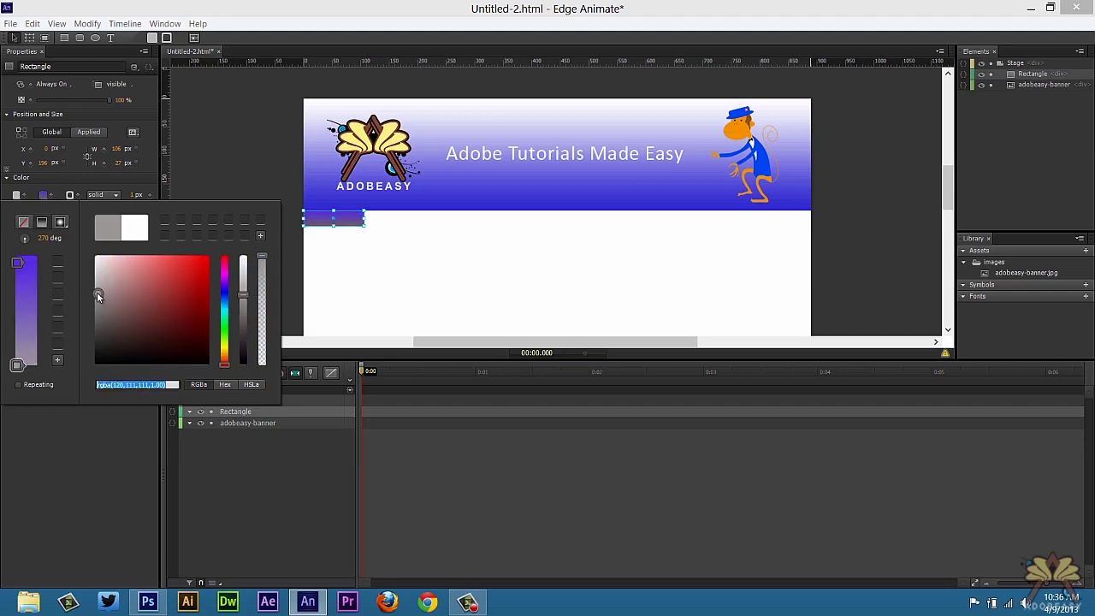
left_click(225, 293)
left_click_drag(211, 256, 194, 250)
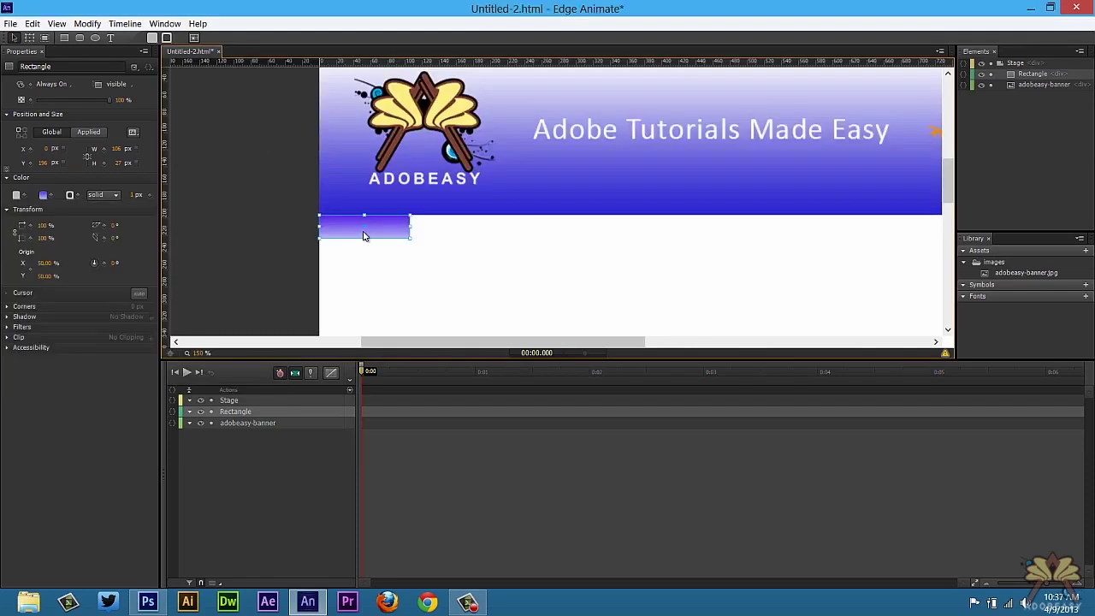
Convert the gradient rectangle into a symbol named button1.
right_click(365, 233)
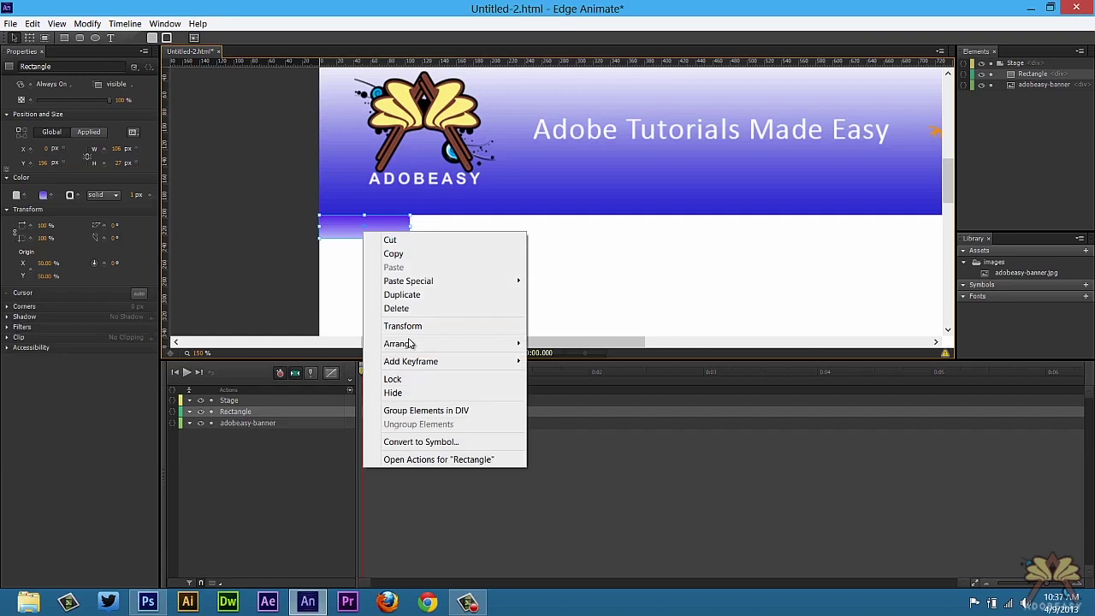
left_click(419, 442)
type("but")
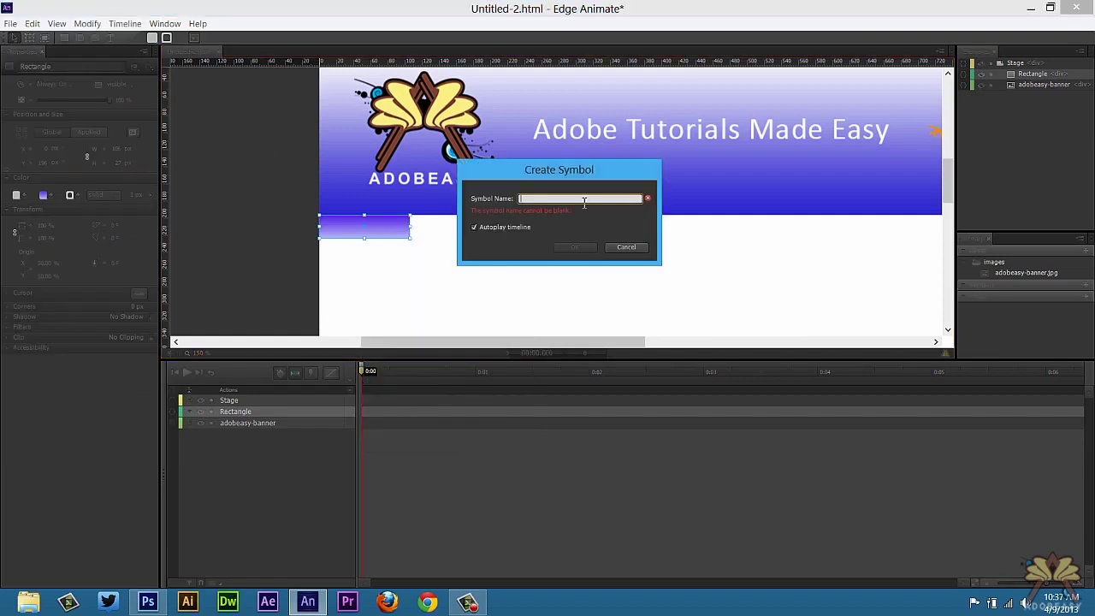
type("ton1")
key("Return")
Add the text "Premiere Pro" over the rectangle inside the button1 symbol and return to the main stage.
double_click(378, 230)
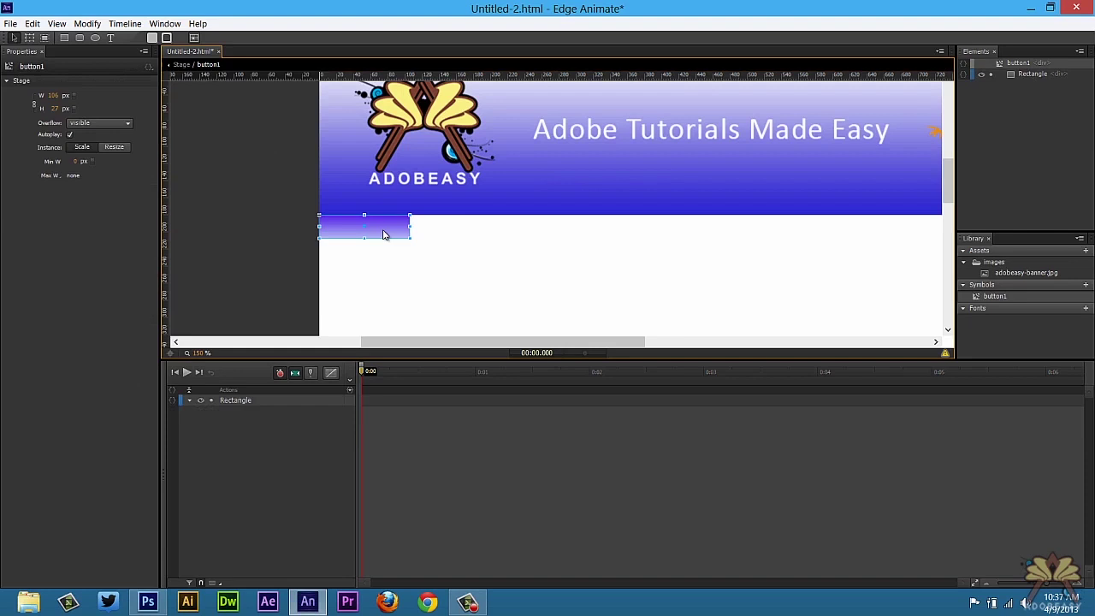
left_click(110, 37)
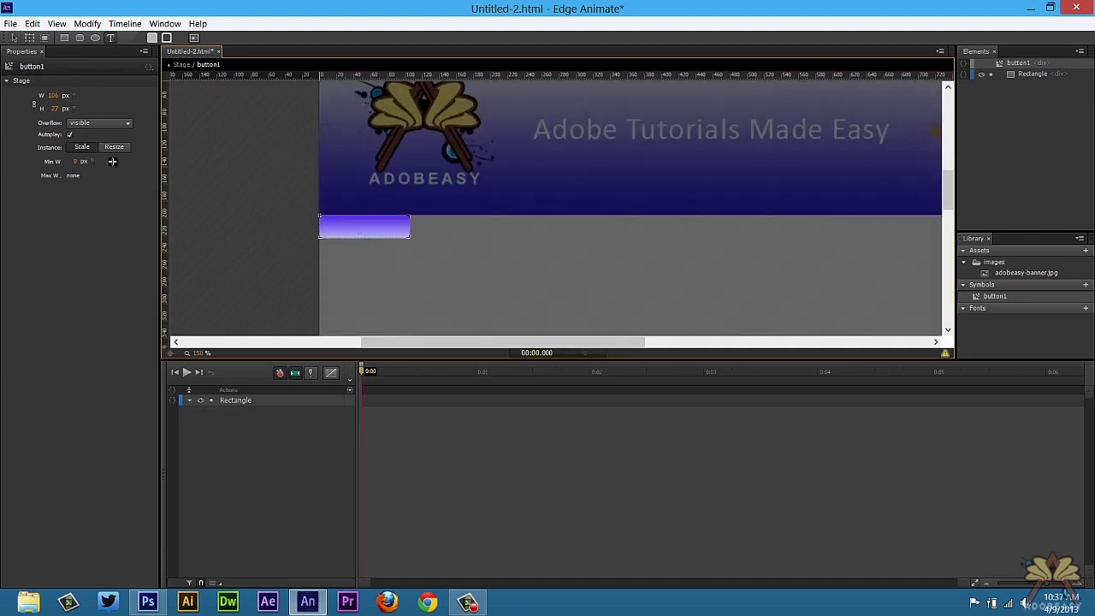
left_click(327, 224)
type("Pre")
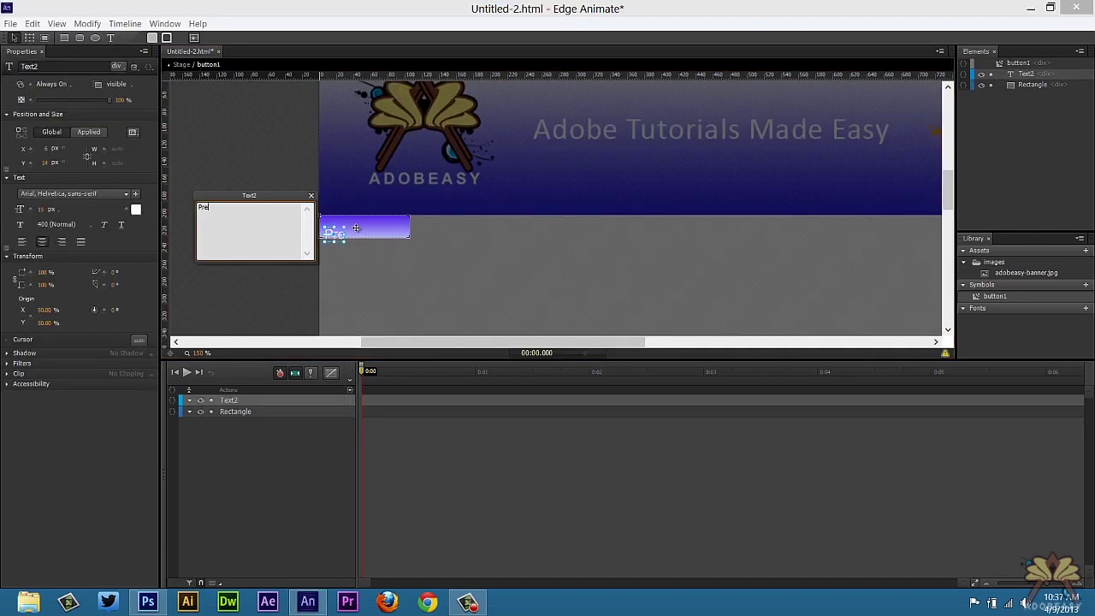
type("miere Pro")
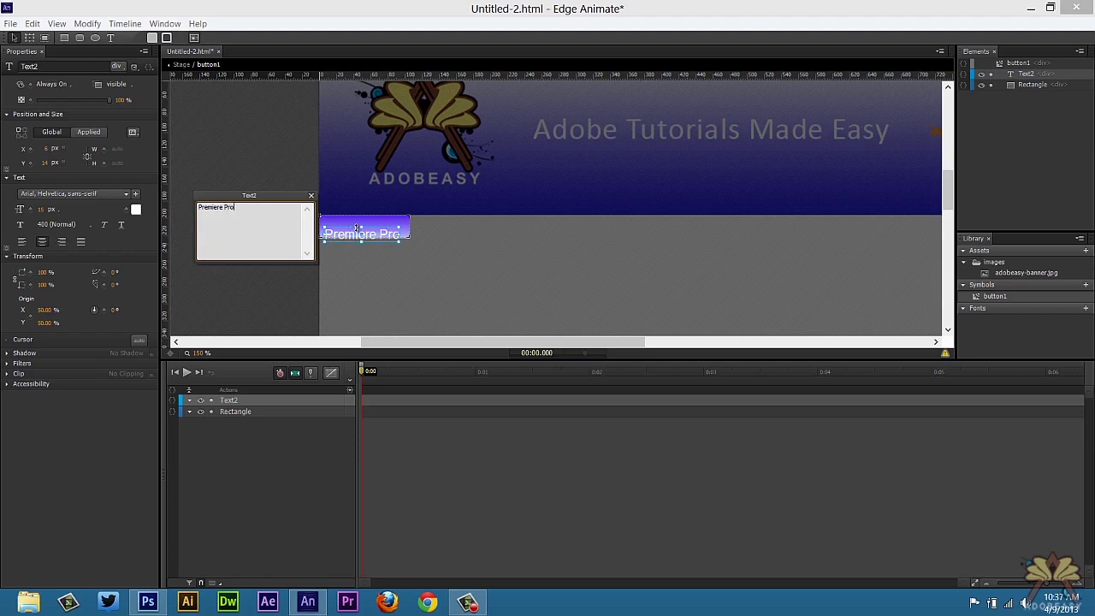
left_click(259, 142)
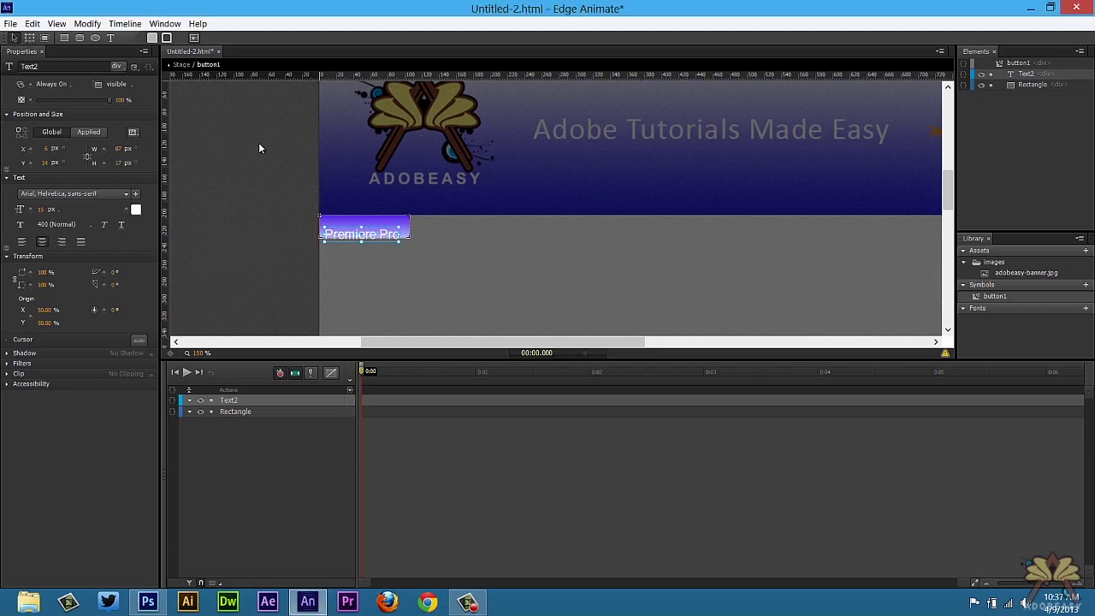
left_click(181, 64)
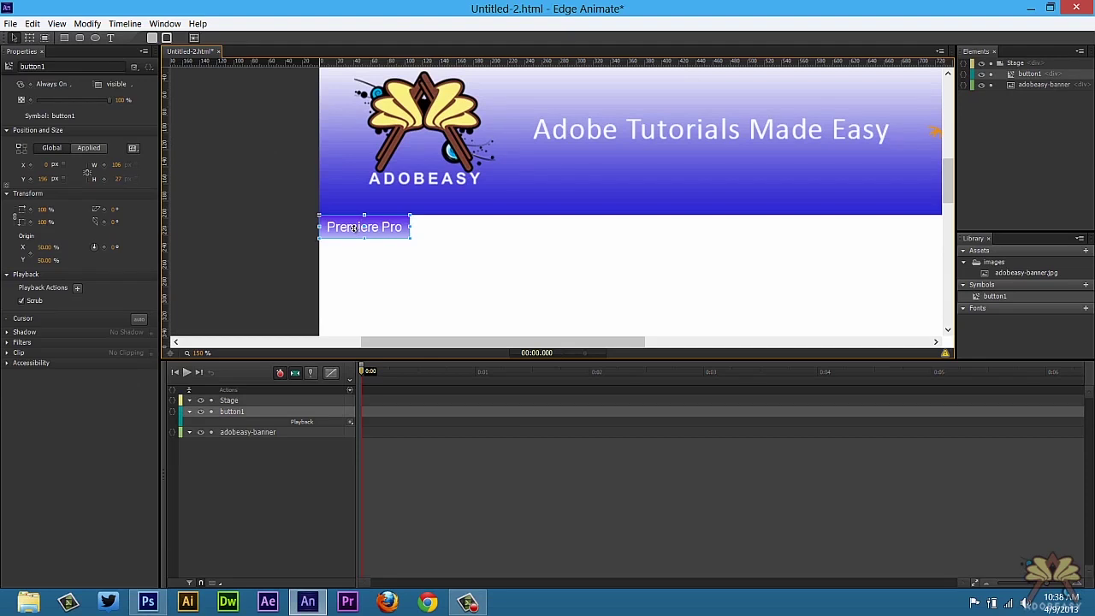
Give button1 a click action that plays from the "page1" label, using sym.play("page1").
scroll(285, 216, "down", 4)
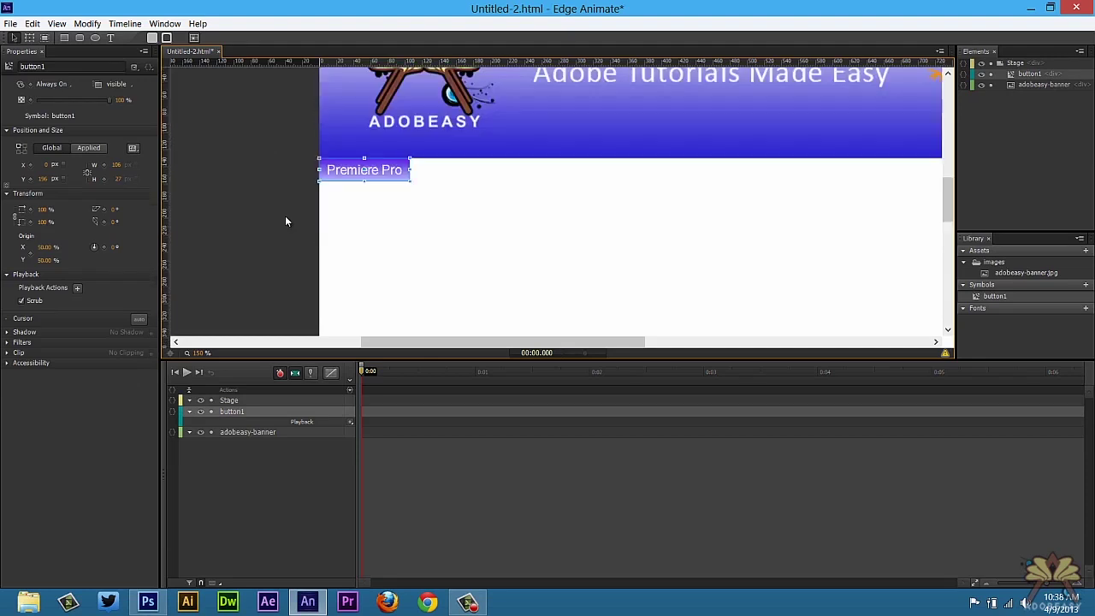
scroll(286, 217, "up", 3)
key("ctrl+minus")
key("ctrl+minus")
key("ctrl+minus")
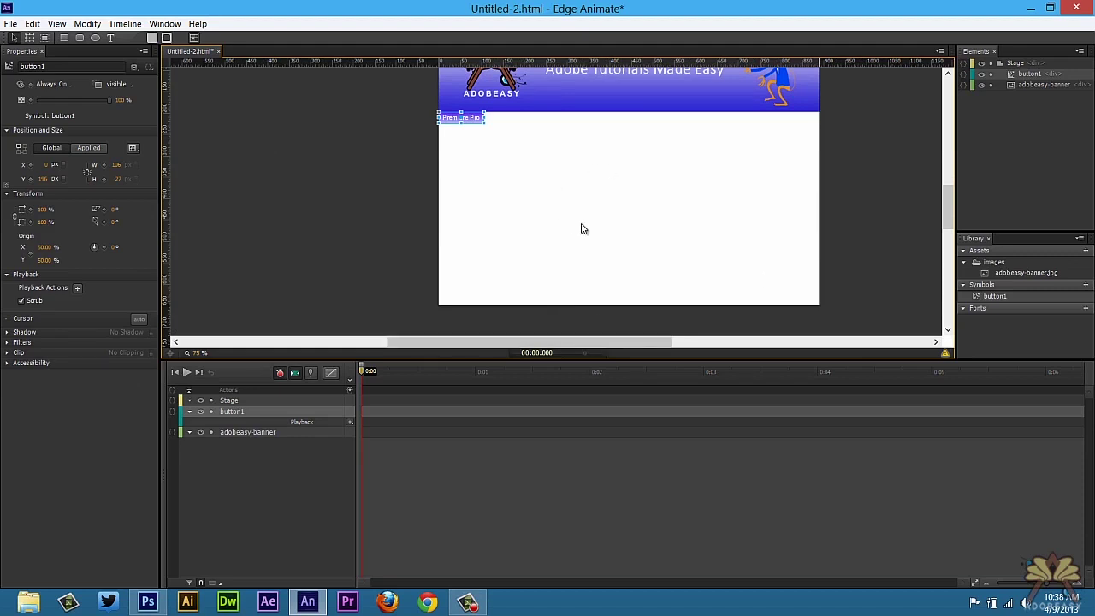
scroll(582, 228, "up", 1)
scroll(505, 213, "up", 3)
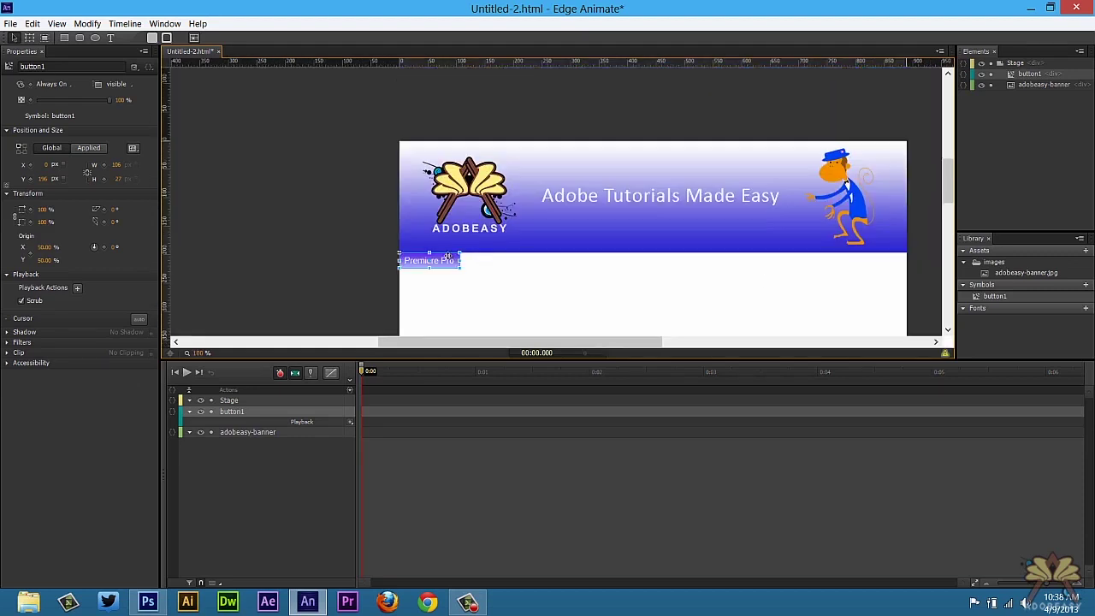
right_click(447, 256)
left_click(521, 516)
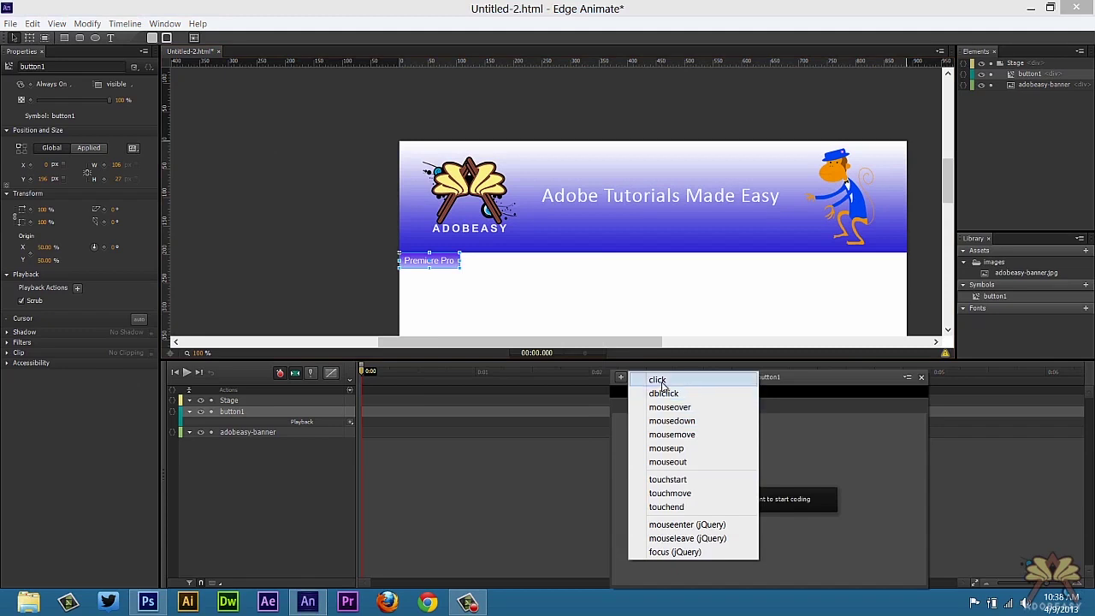
left_click(661, 382)
left_click(823, 249)
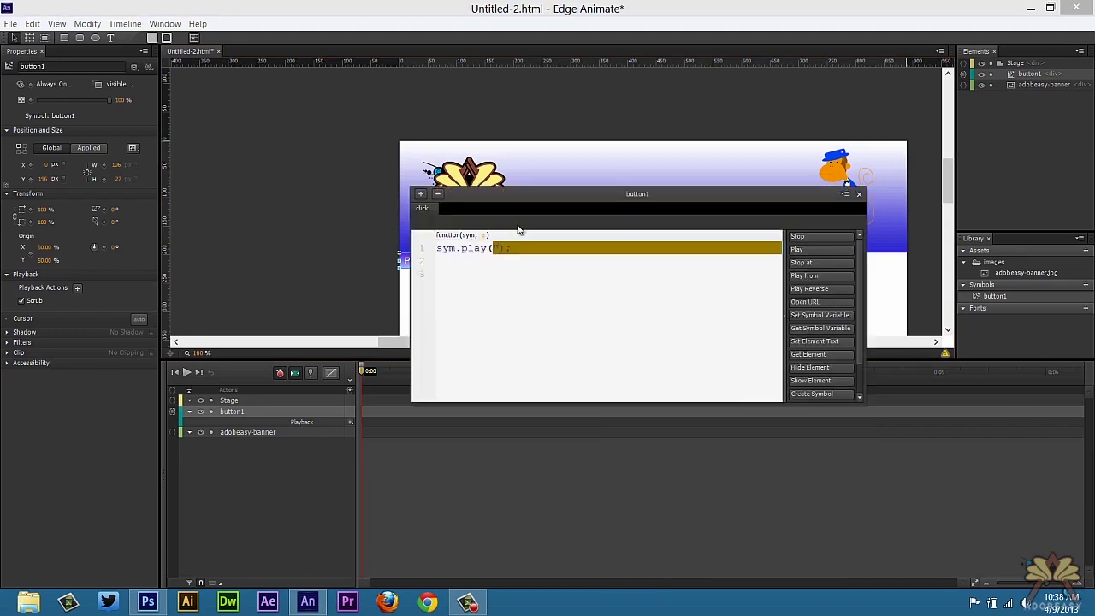
type("\"page1")
left_click(859, 194)
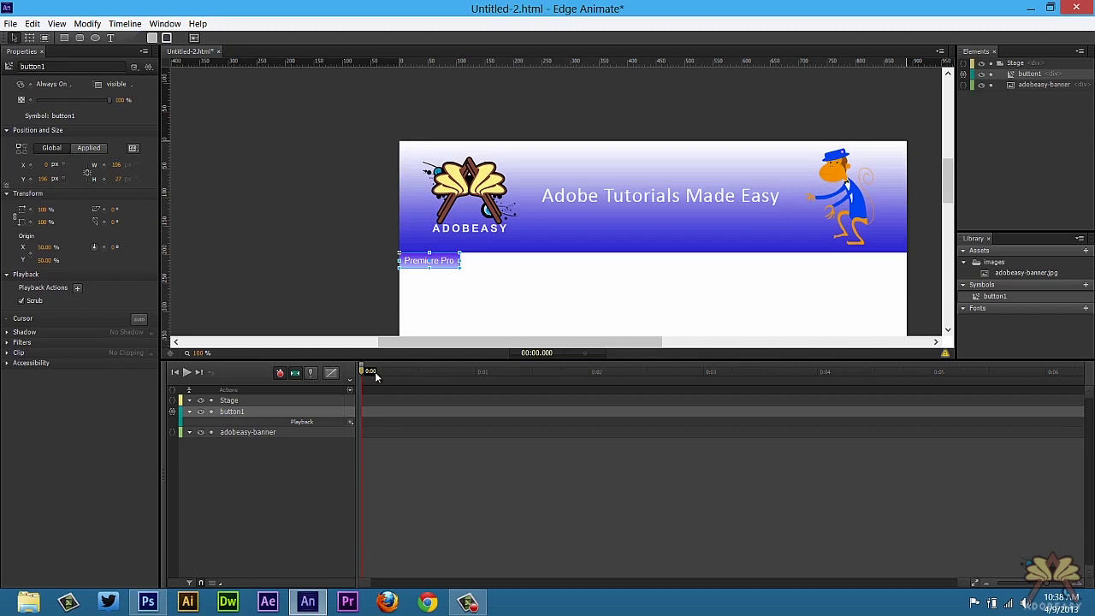
Insert a timeline label named page1 at 0:00.
left_click(369, 372)
key("ctrl+l")
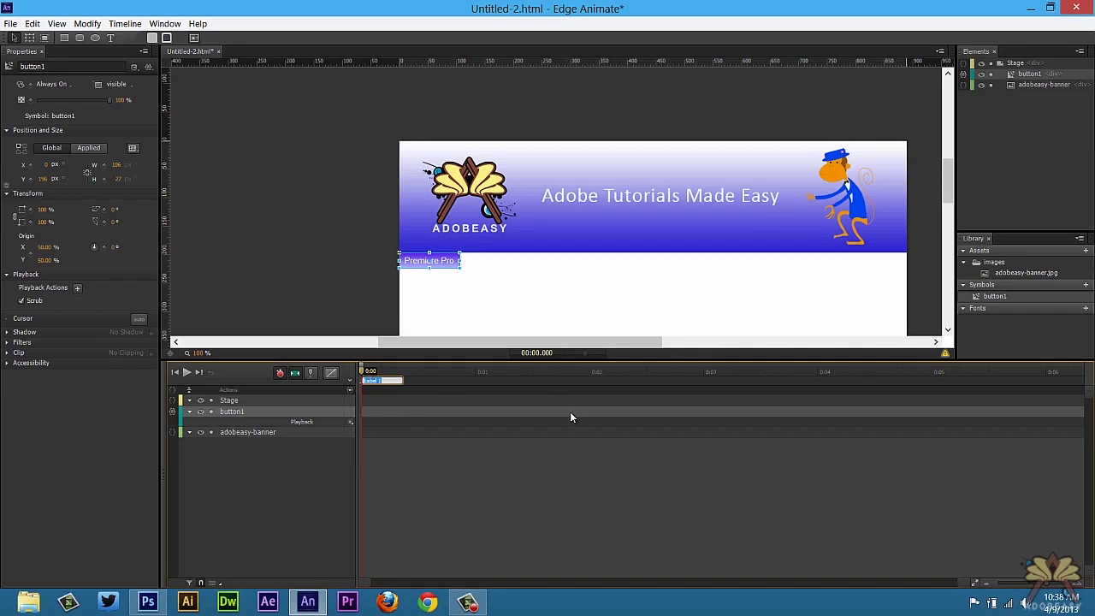
key("BackSpace")
type("page1")
key("Return")
Review the click action code of the Premiere Pro button.
right_click(434, 260)
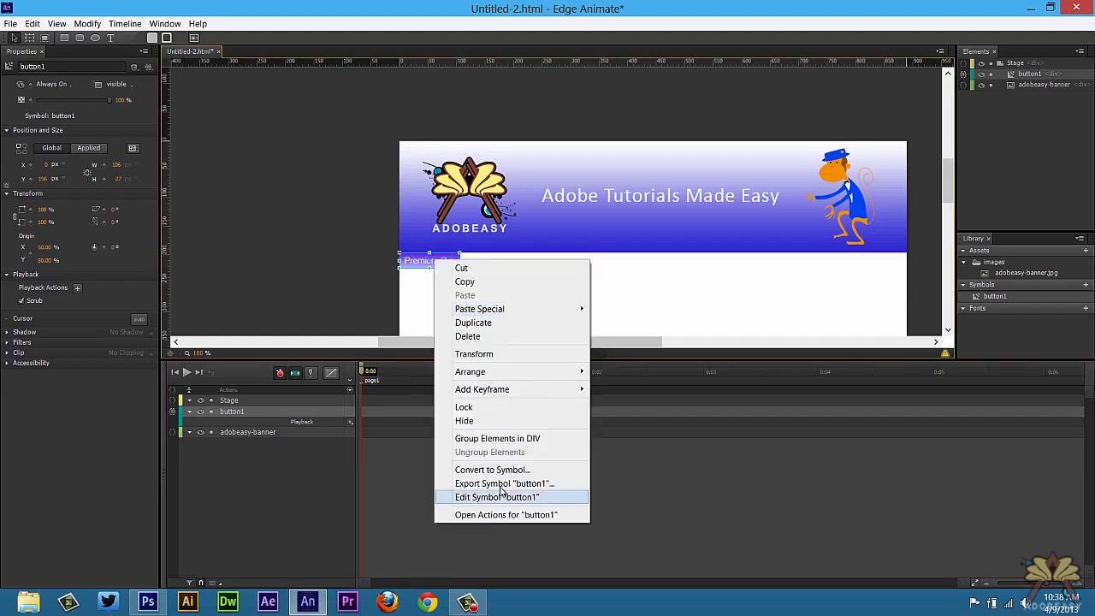
left_click(492, 514)
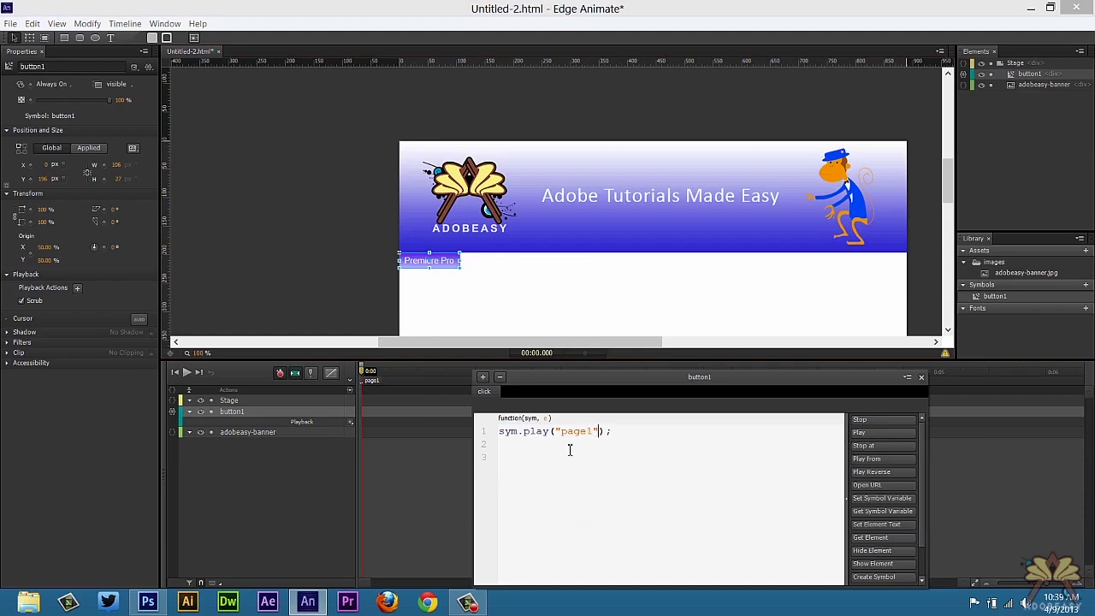
left_click(921, 377)
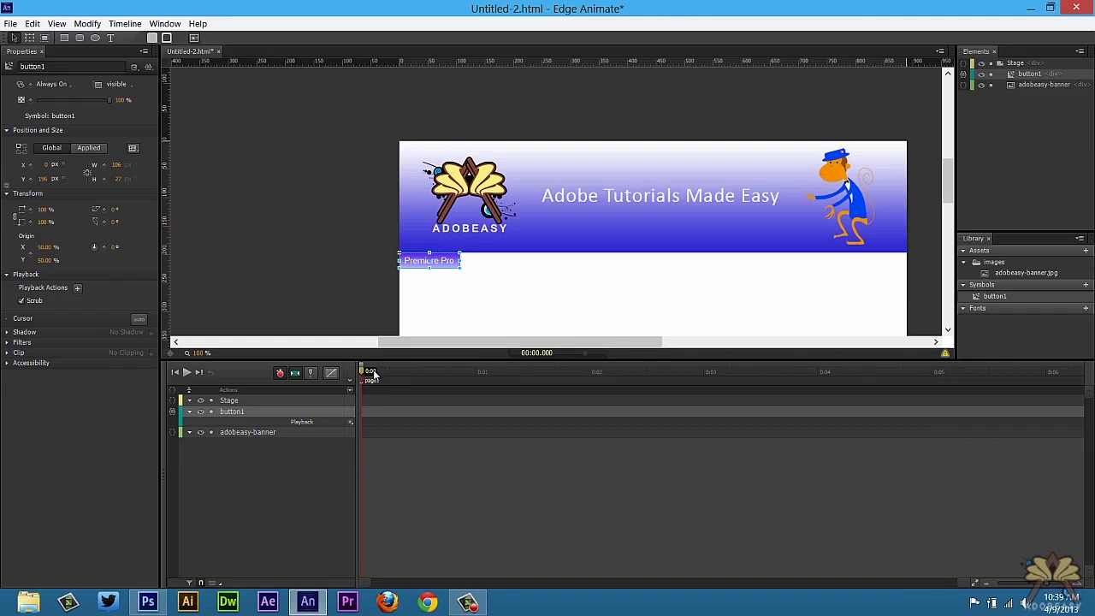
Add a Stop trigger to the timeline at 0:00.165, just after the page1 label.
left_click_drag(374, 370, 381, 368)
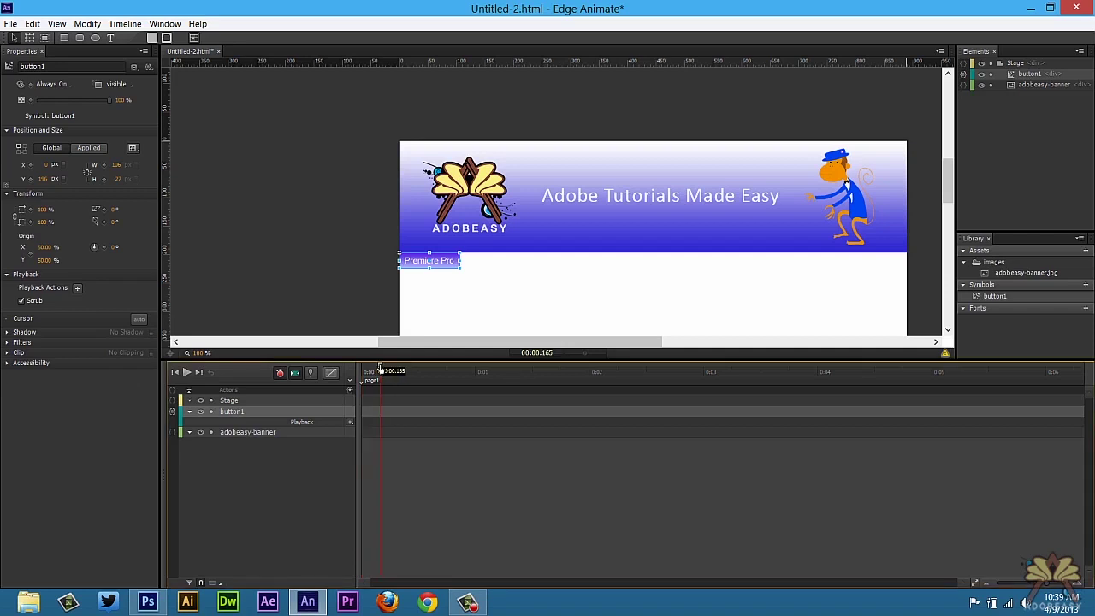
key("ctrl+t")
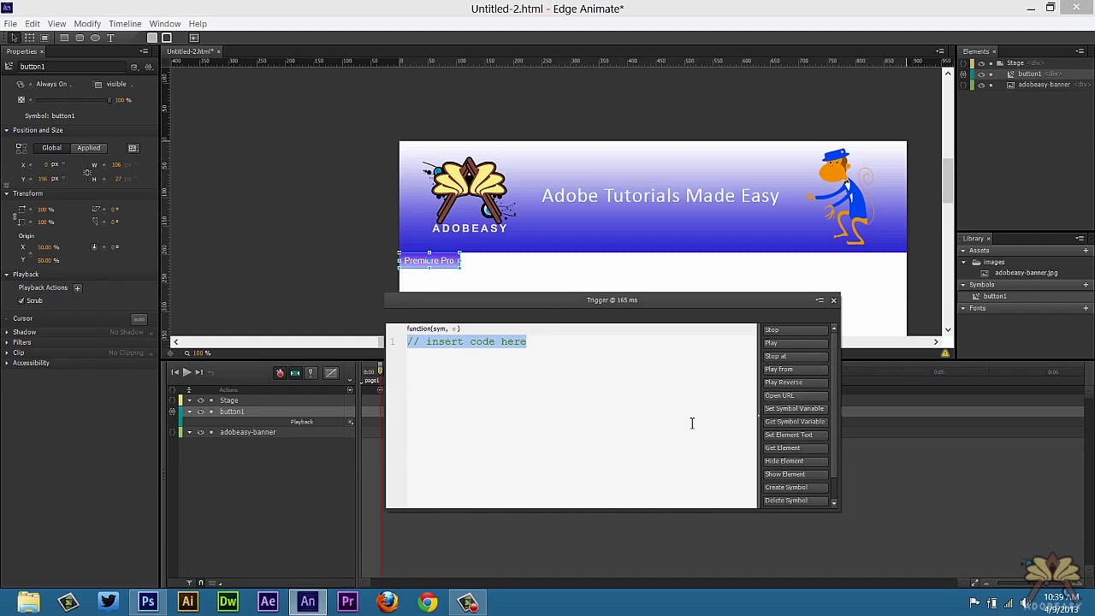
left_click(774, 332)
left_click(388, 376)
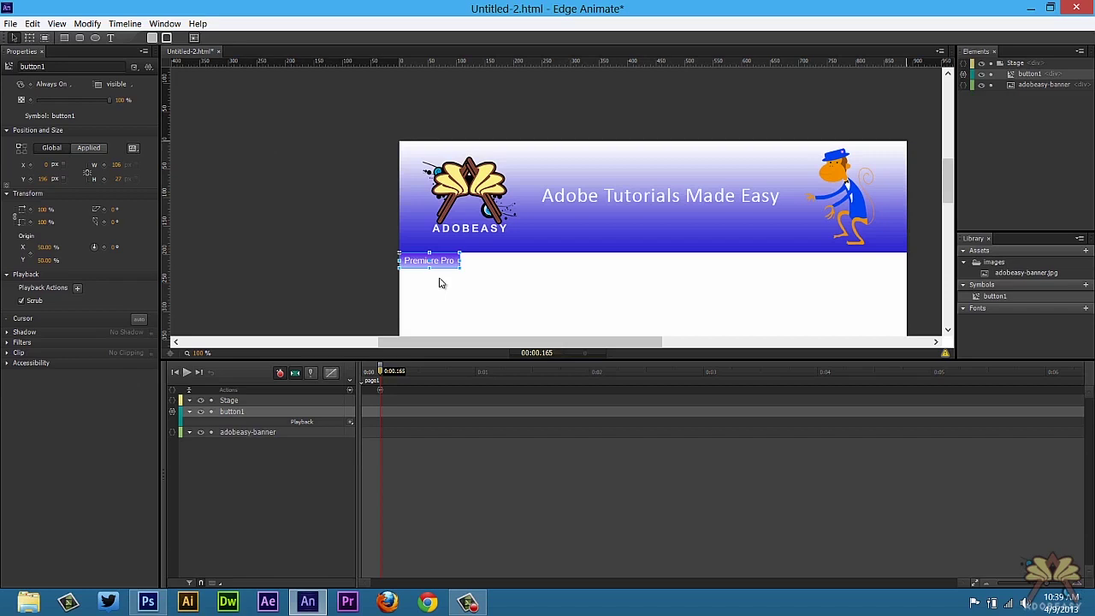
Insert timeline labels named page2 at 0:00.430 and page3 at 0:01.
left_click_drag(379, 369, 411, 366)
key("ctrl+l")
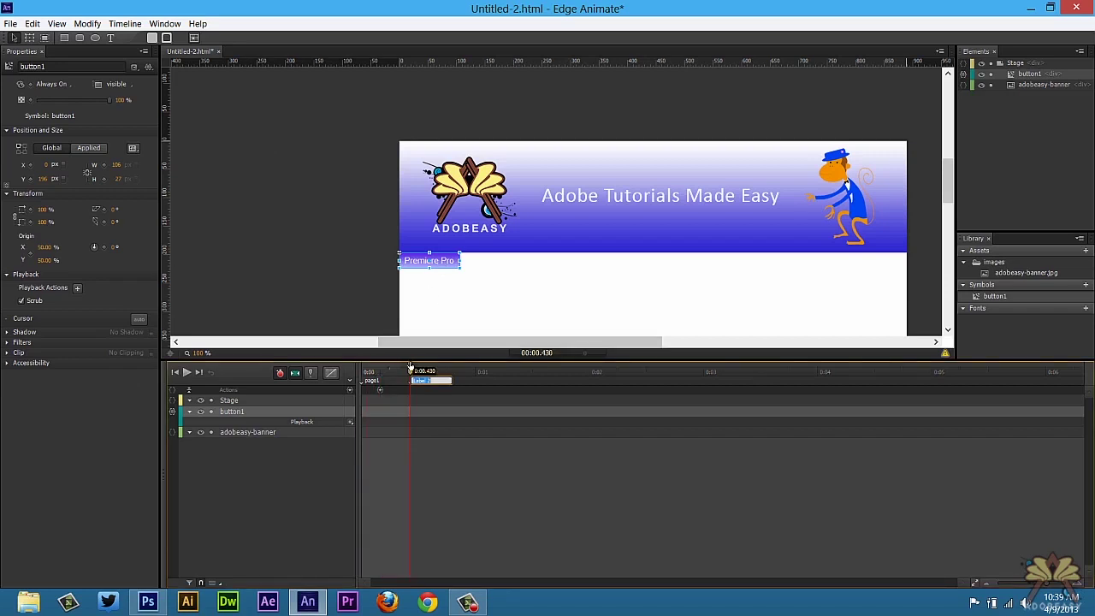
key("Return")
left_click(442, 369)
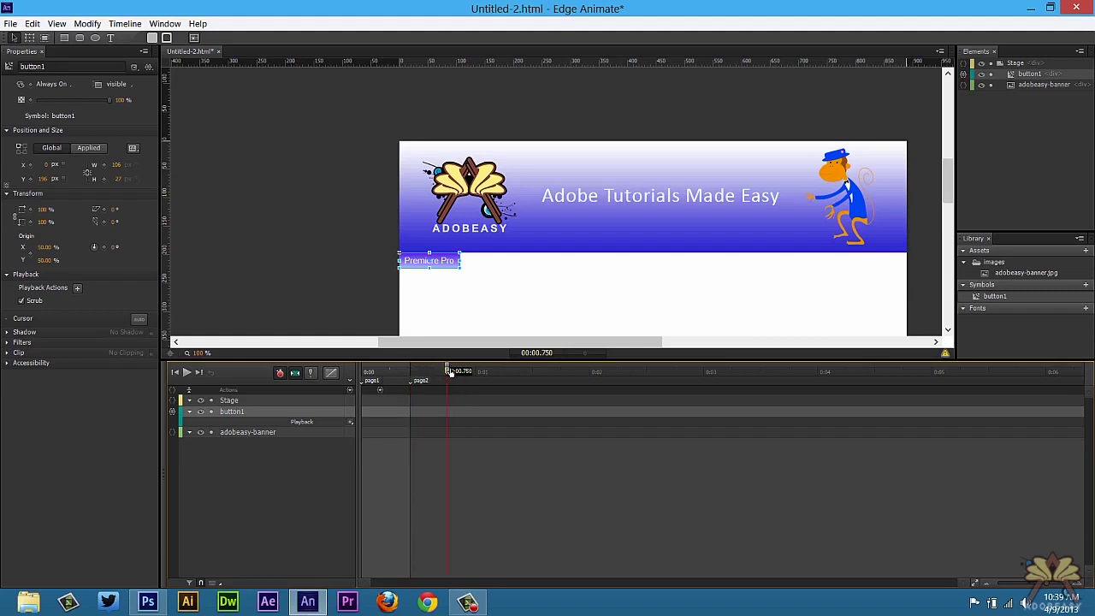
left_click_drag(450, 368, 476, 368)
key("ctrl+l")
key("BackSpace")
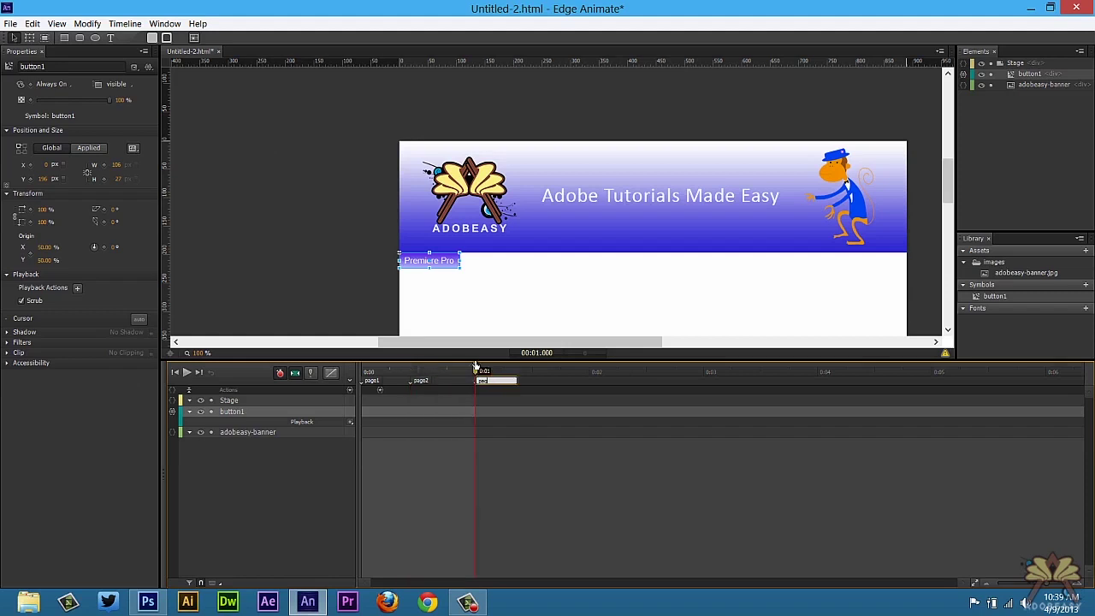
type("page3")
key("Return")
Insert timeline labels named page4 at 0:01.500 and page5 at 0:02.
left_click(536, 371)
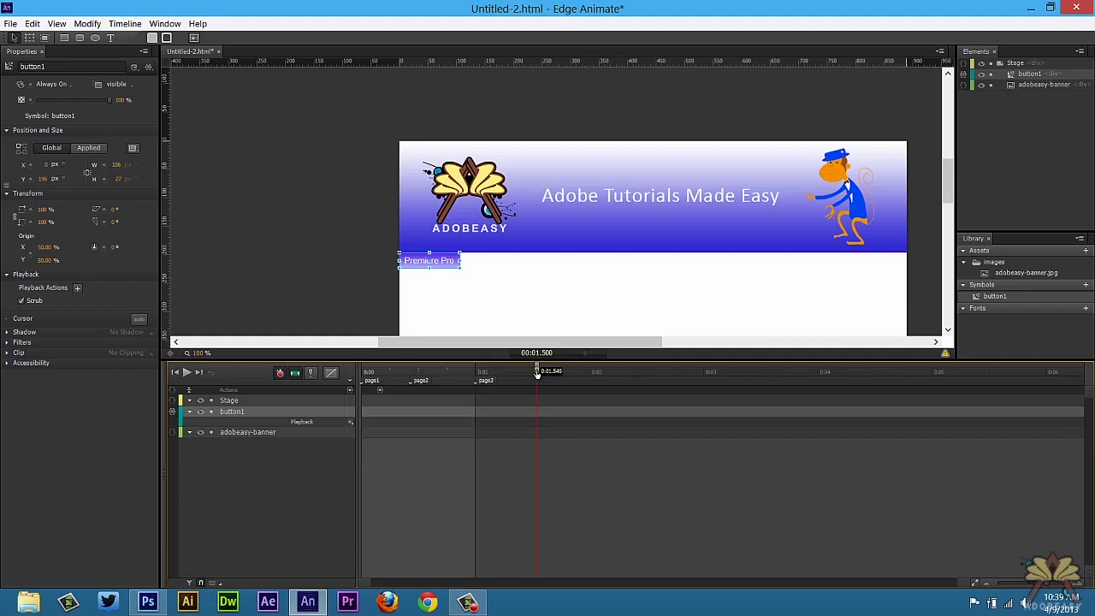
key("ctrl+l")
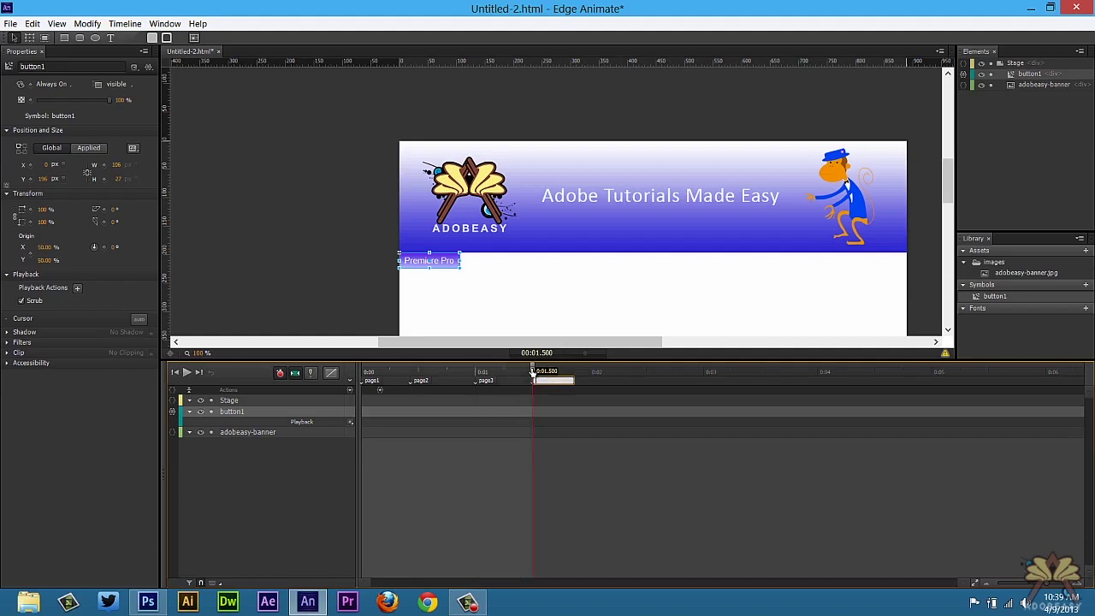
type("page4")
key("Return")
left_click_drag(532, 371, 589, 377)
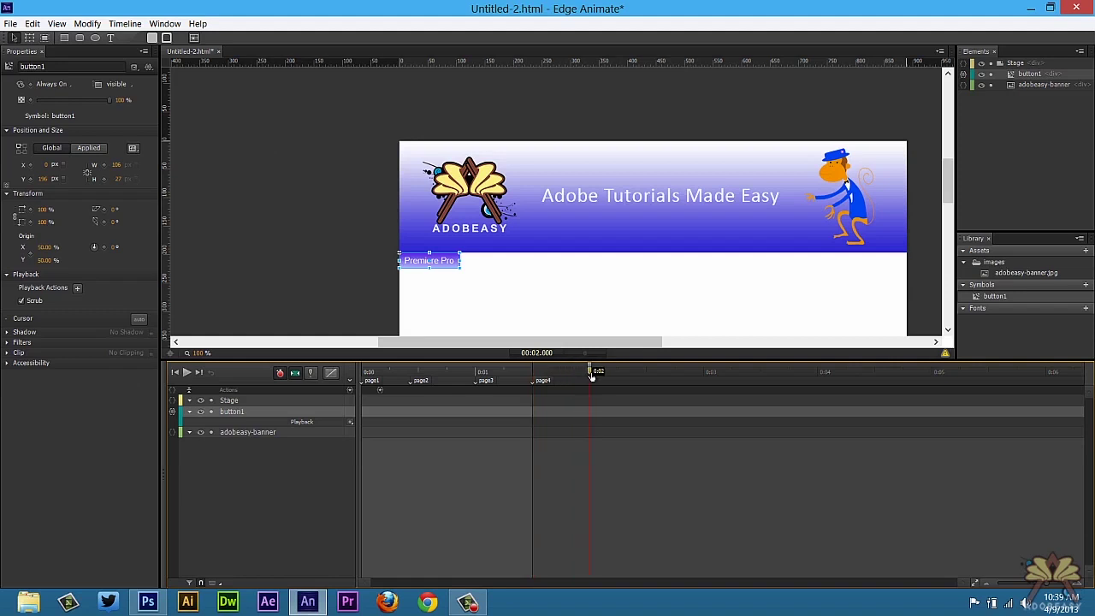
key("ctrl+l")
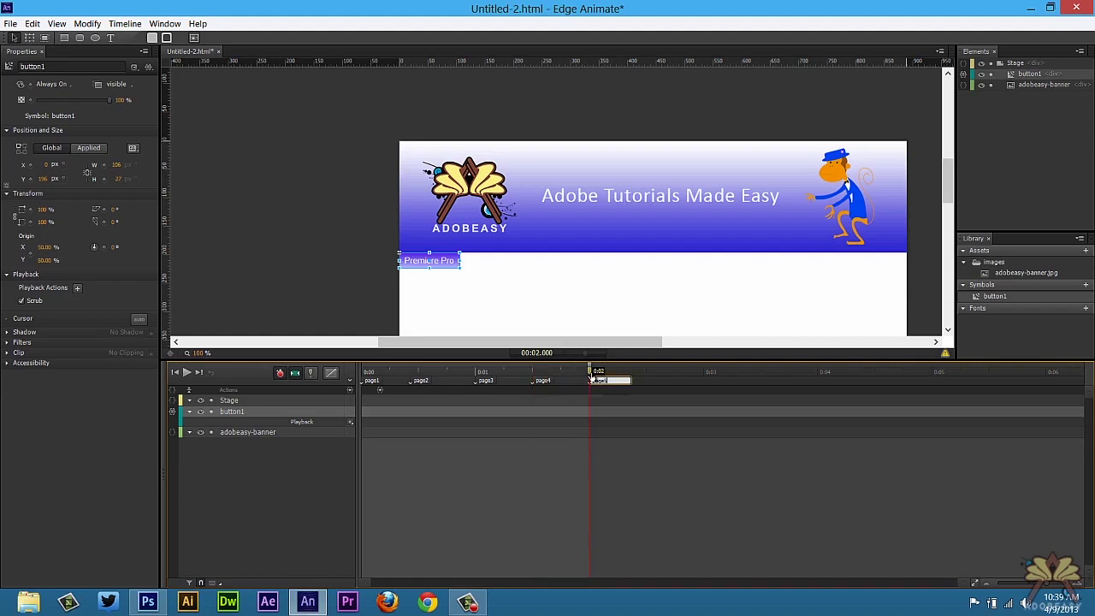
key("Return")
Add Stop triggers to the timeline at 0:00.575 and 0:01.165, just after the page2 and page3 labels.
left_click(412, 372)
left_click_drag(413, 372, 430, 369)
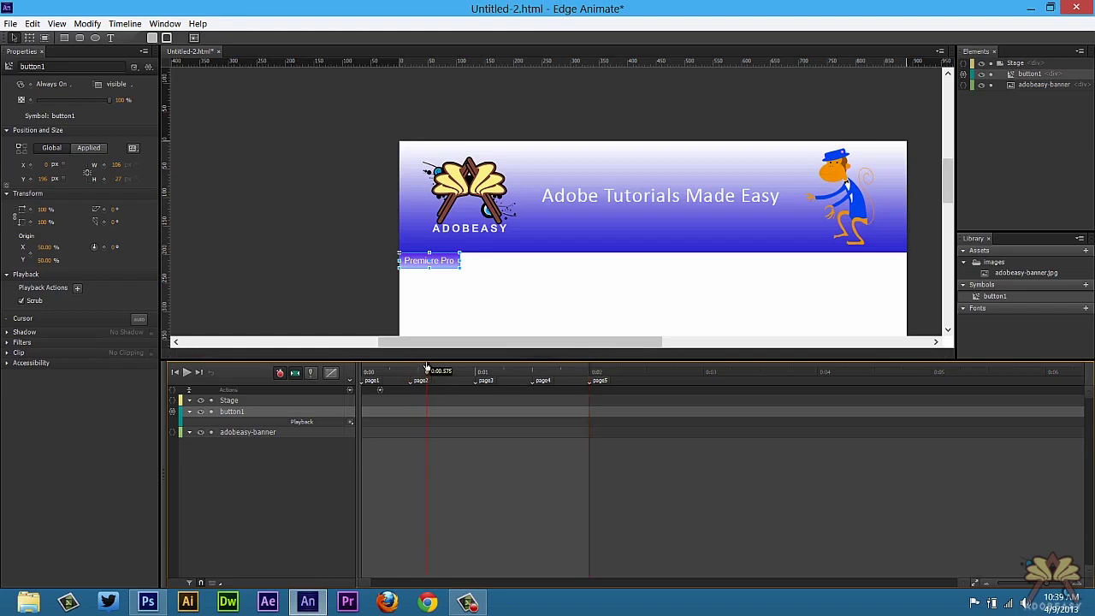
key("ctrl+t")
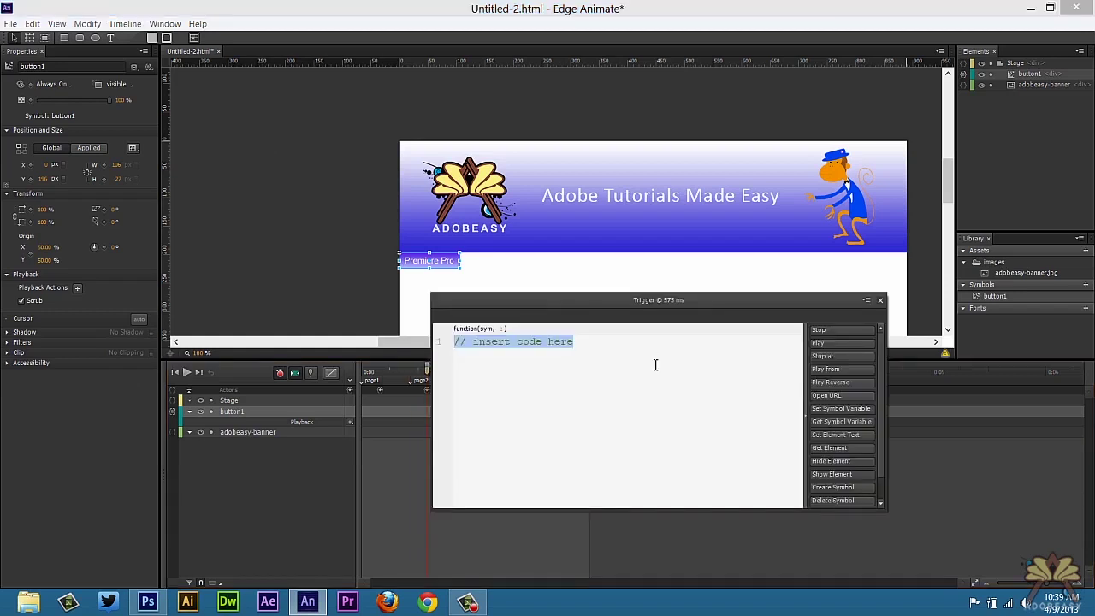
left_click(868, 332)
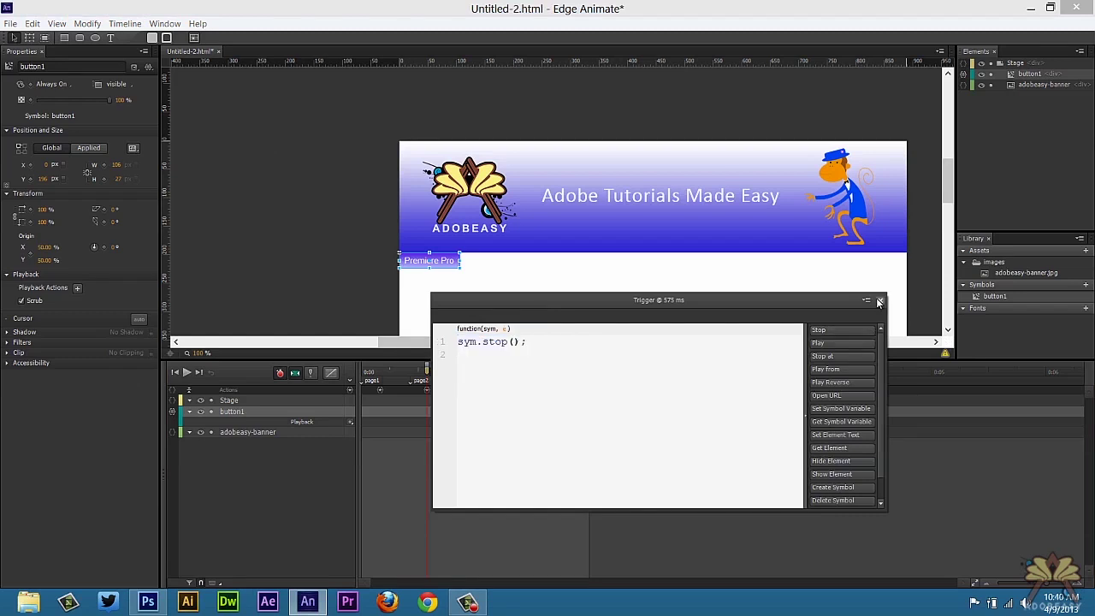
left_click(879, 301)
left_click(495, 371)
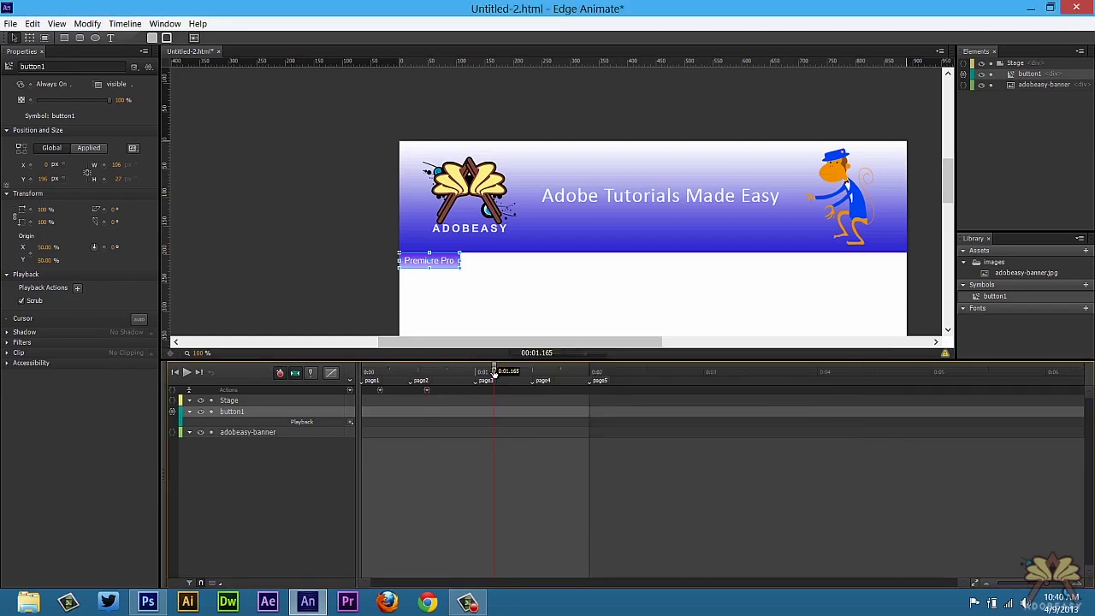
key("ctrl+t")
left_click(917, 334)
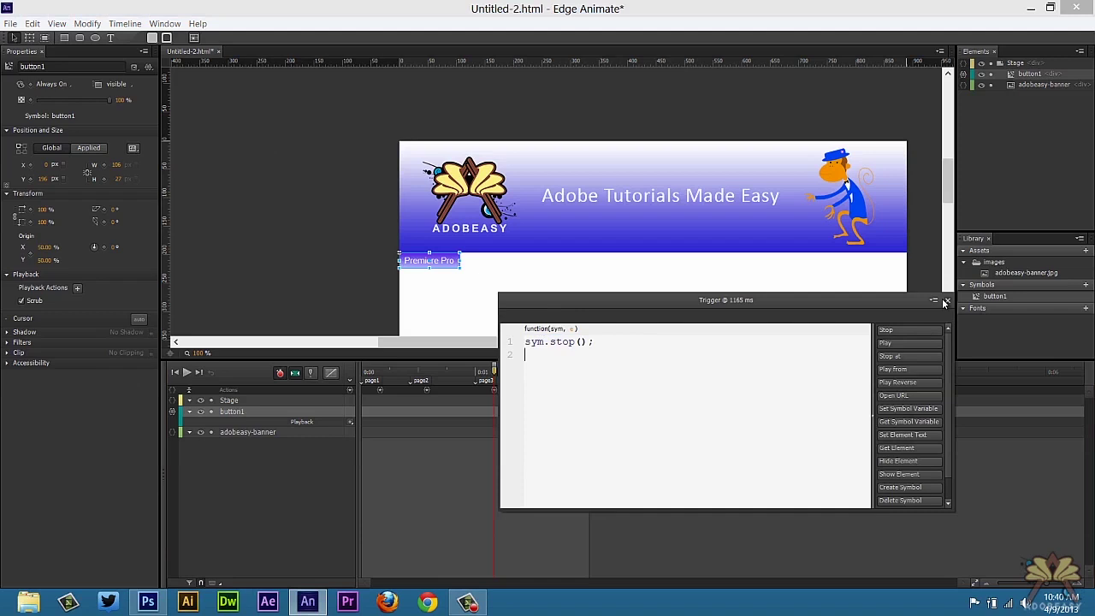
left_click(947, 300)
Add Stop triggers to the timeline at 0:01.655 and 0:02.140, just after the page4 and page5 labels.
key("ctrl+t")
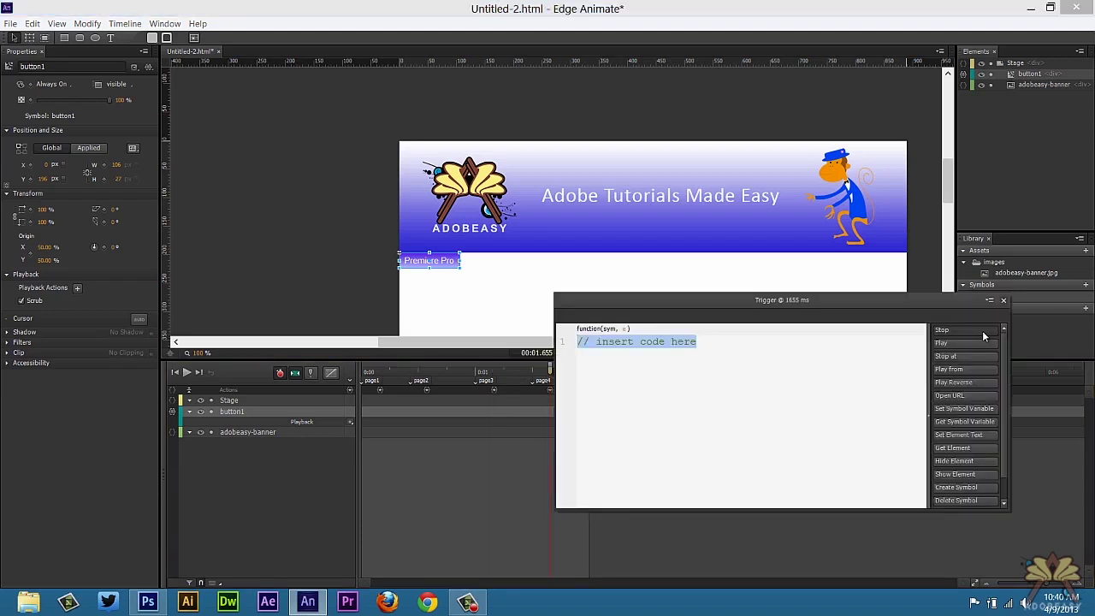
left_click(982, 330)
left_click(1005, 300)
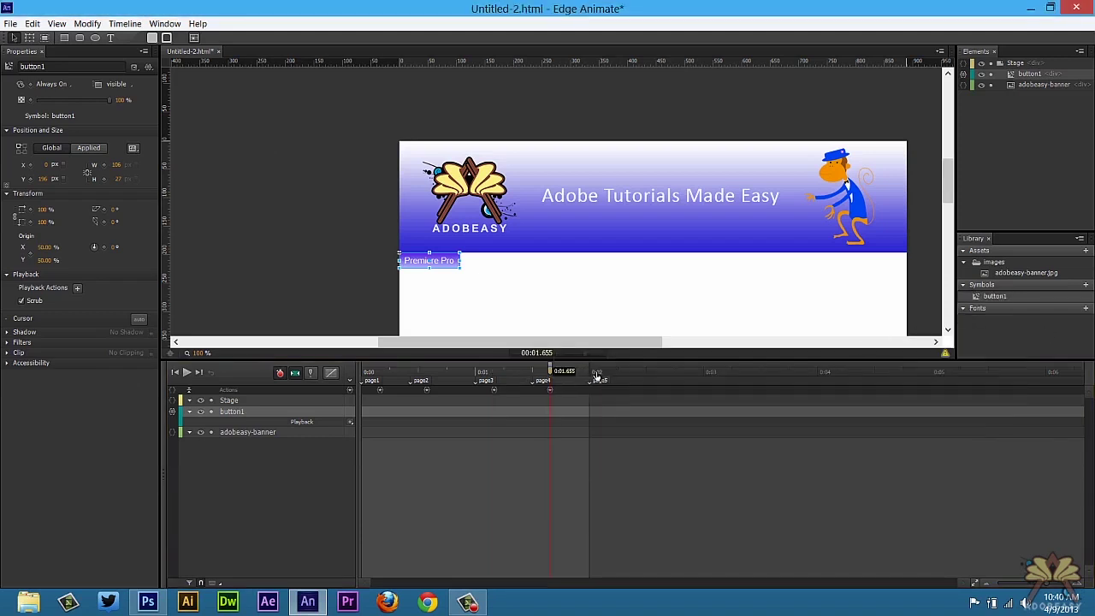
left_click(613, 371)
key("ctrl+t")
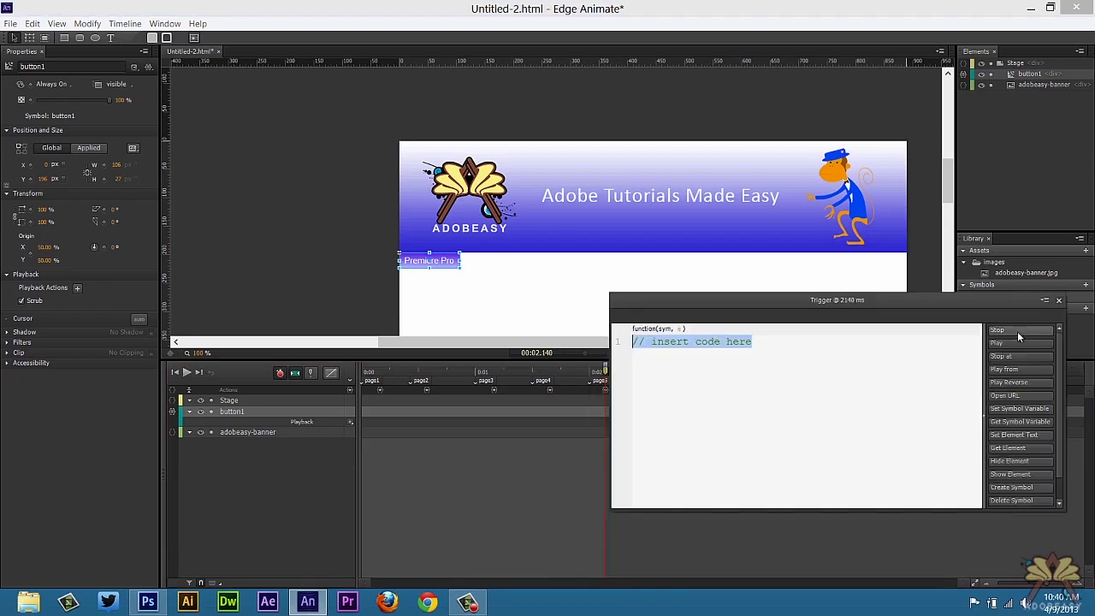
left_click(1017, 331)
left_click(1059, 301)
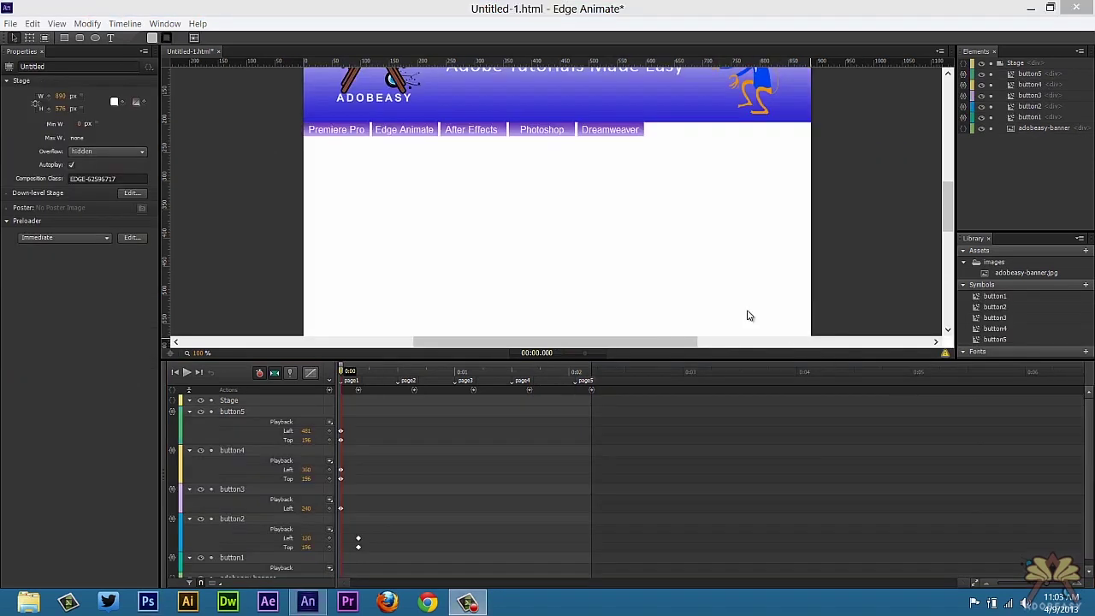
Draw a rectangle about 556 by 300 px on the empty stage area below the navigation buttons.
scroll(487, 201, "down", 1)
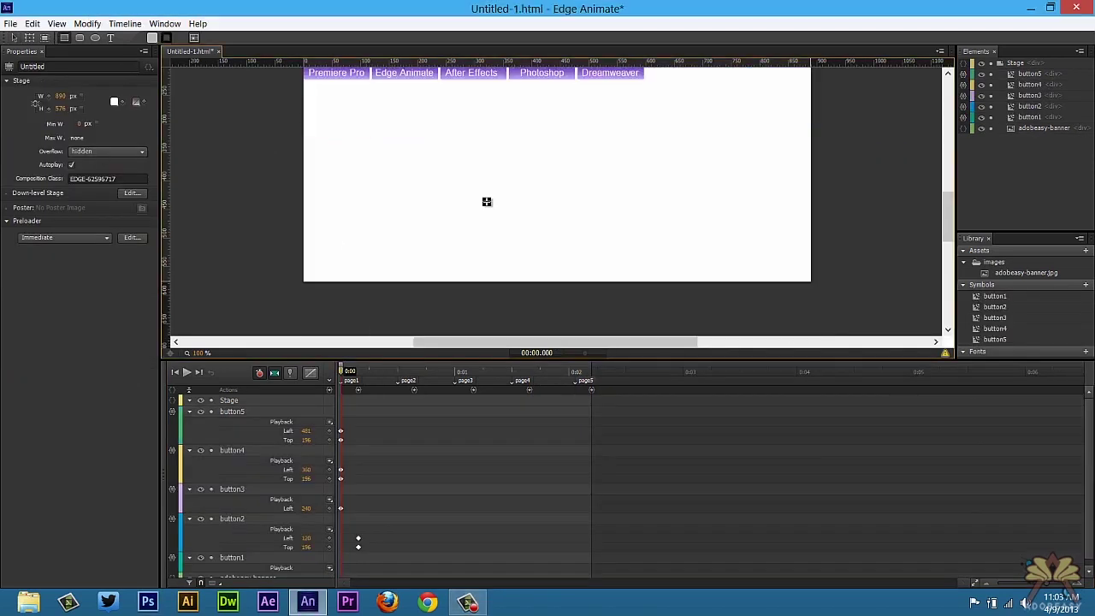
scroll(487, 200, "up", 1)
scroll(486, 201, "down", 1)
left_click_drag(415, 94, 730, 264)
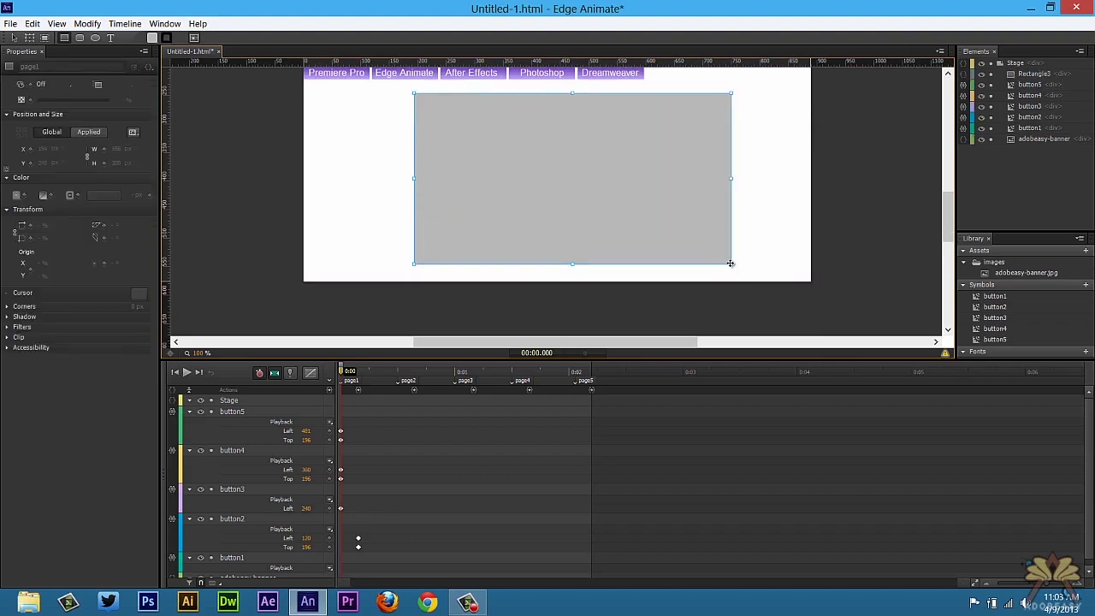
Move the grey rectangle so it is centred horizontally on the stage, at about X 167 px and Y 247 px.
left_click(17, 40)
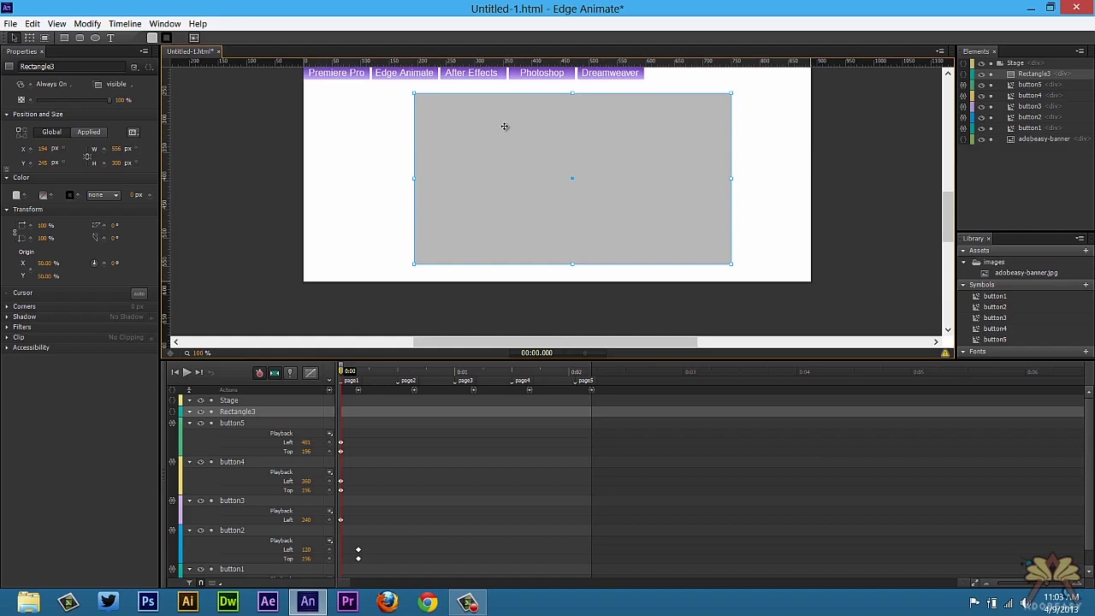
left_click_drag(506, 127, 475, 130)
scroll(520, 202, "up", 1)
left_click_drag(499, 242, 501, 242)
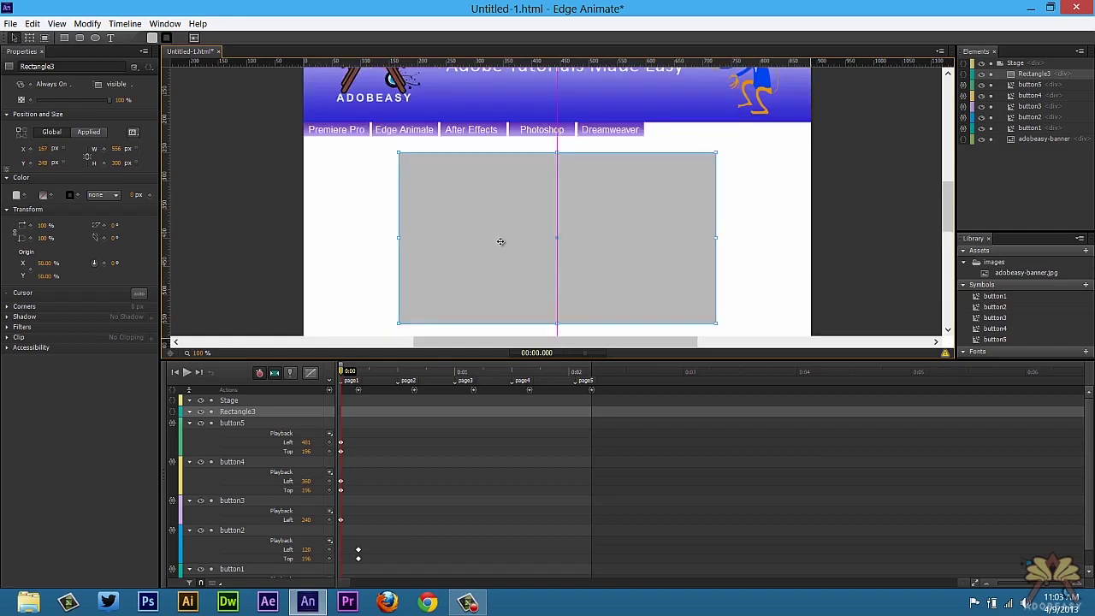
Convert the grey rectangle to a symbol named page1, with its timeline set to autoplay.
right_click(598, 232)
left_click(640, 445)
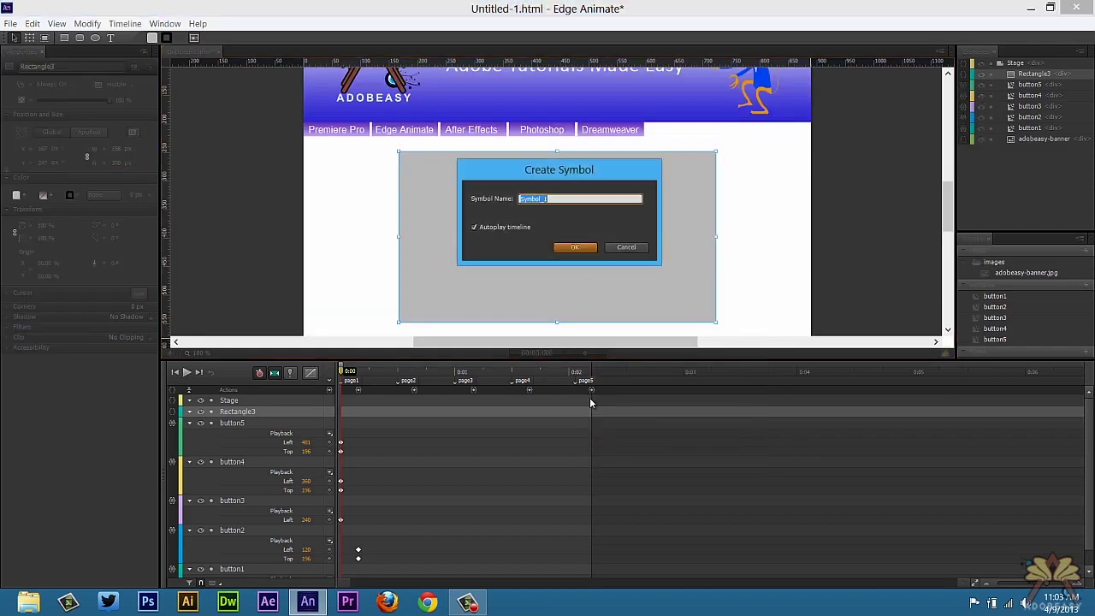
key("BackSpace")
type("page1")
key("Return")
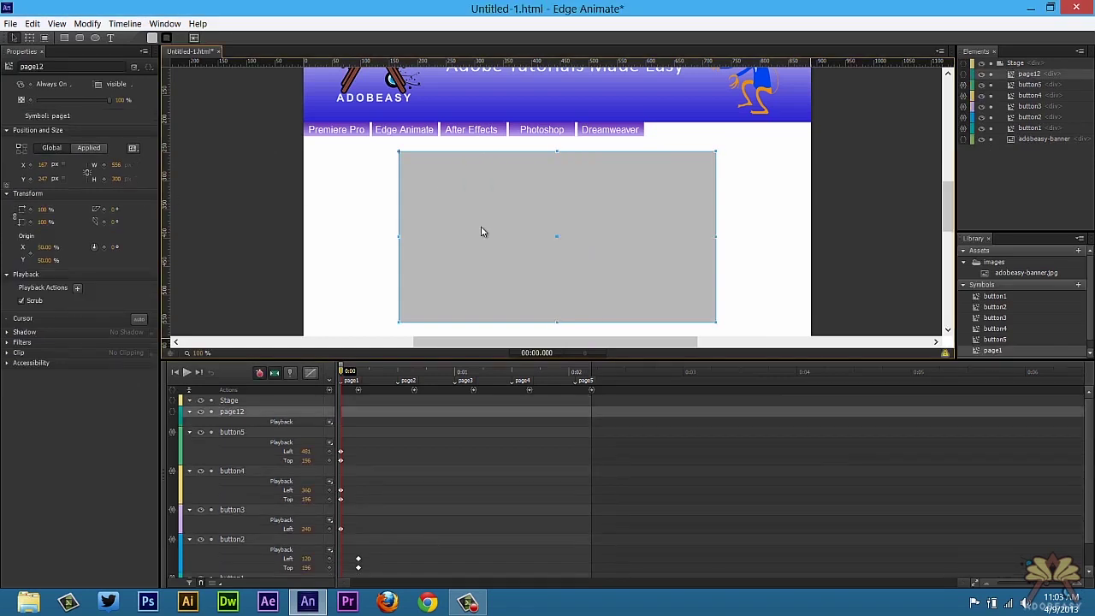
Inside the page1 symbol, add the text "page1" in the rectangle's upper-left corner and return to the Stage.
double_click(482, 231)
left_click(110, 38)
left_click_drag(399, 155, 445, 170)
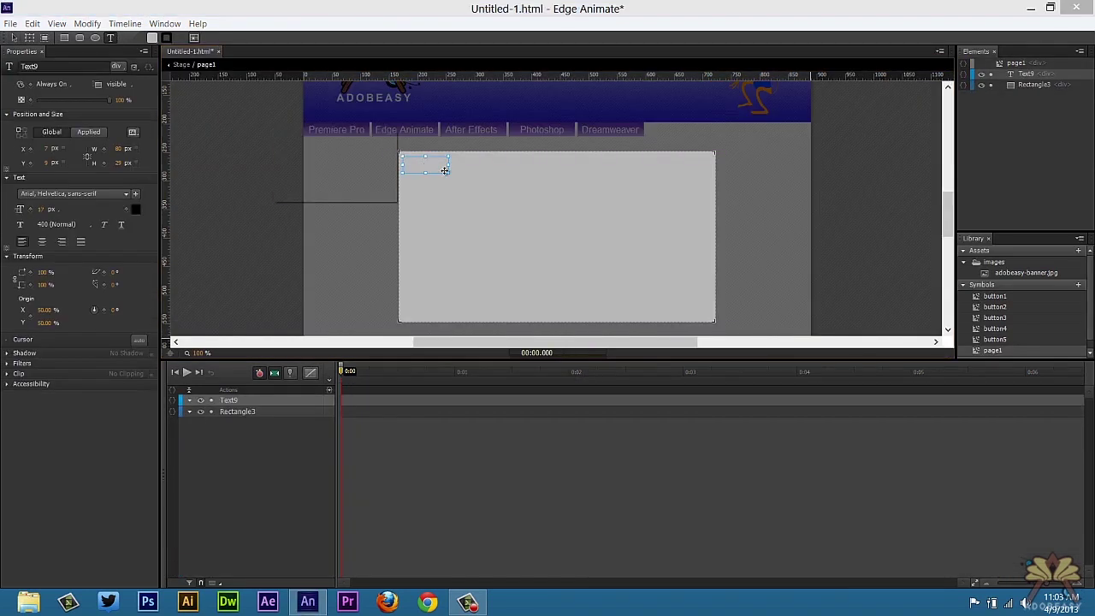
type("page1")
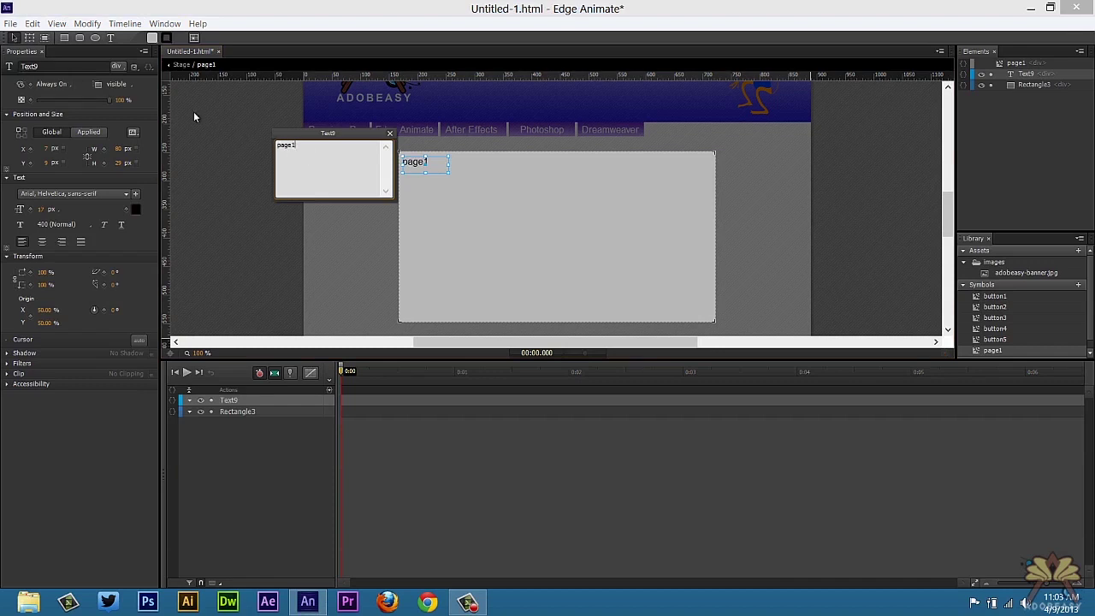
left_click(195, 114)
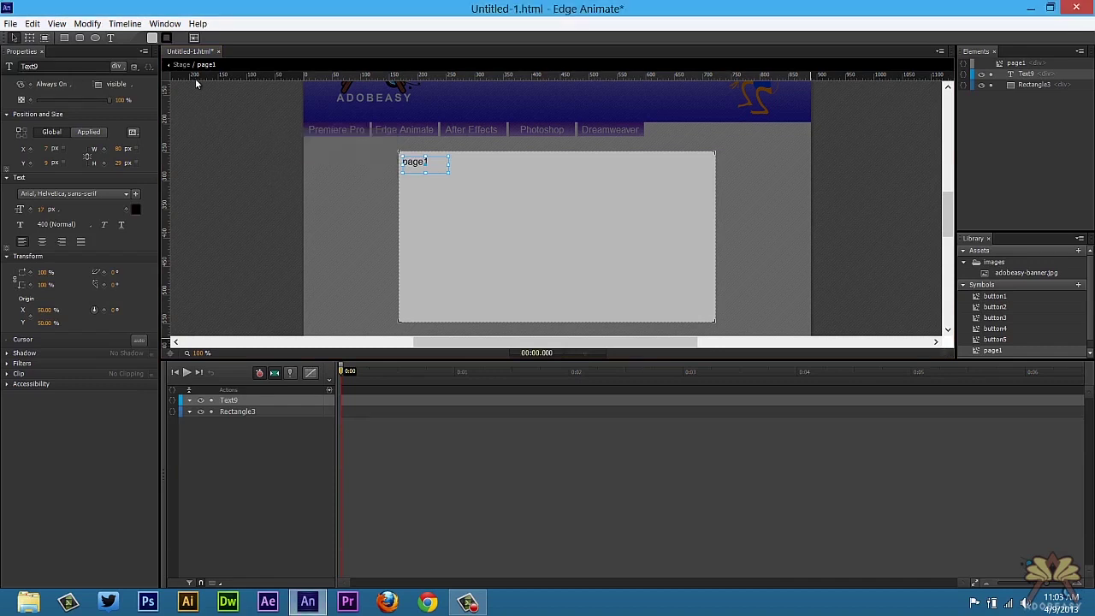
left_click(181, 65)
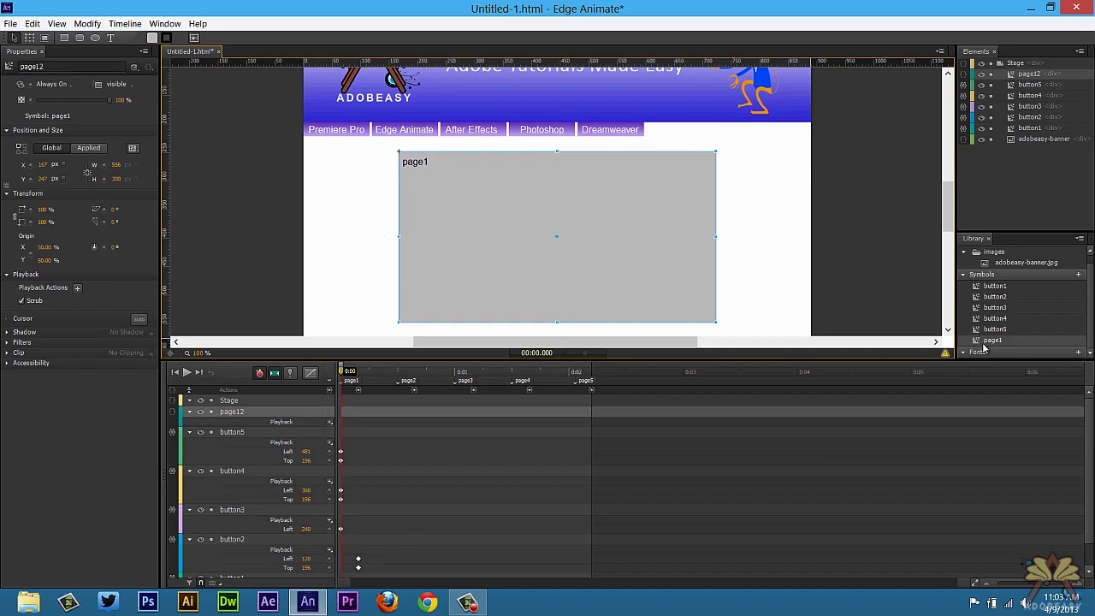
Duplicate the page1 symbol in the library and name the copy page2.
right_click(981, 341)
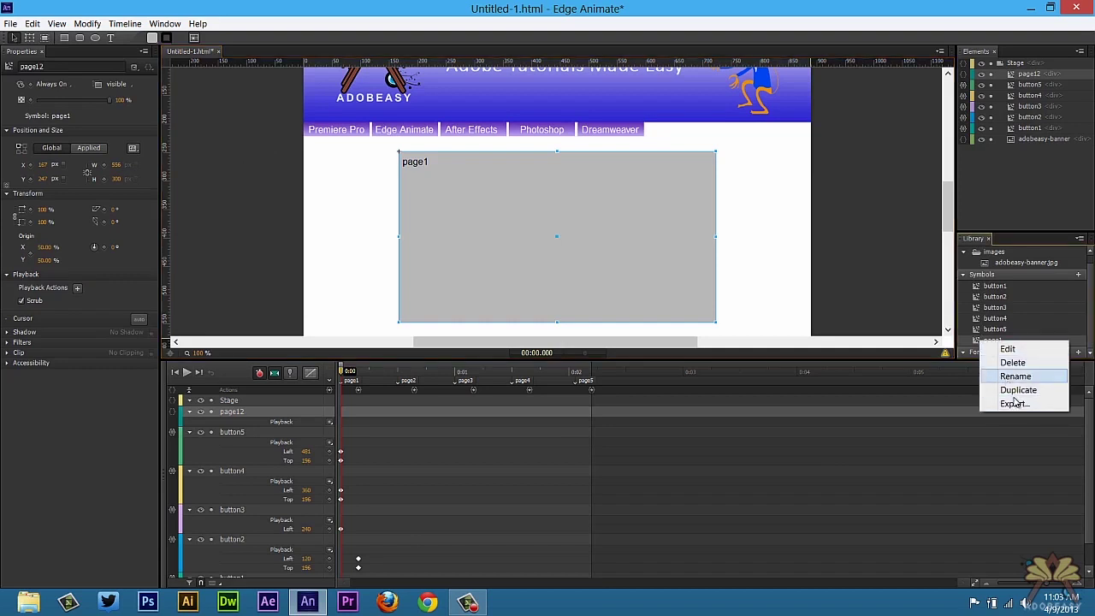
left_click(1006, 391)
double_click(997, 352)
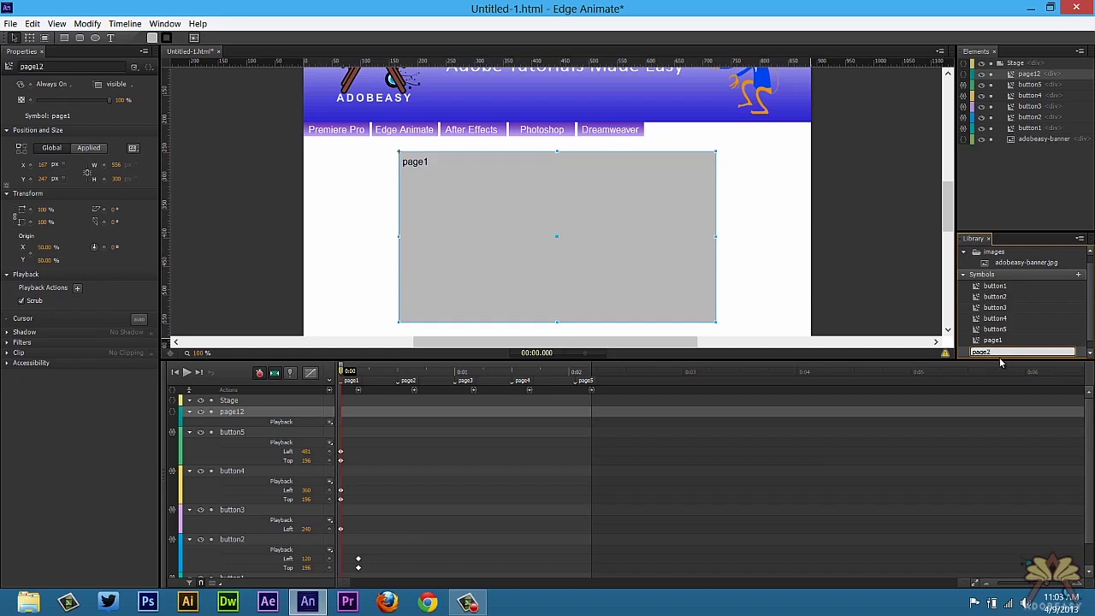
key("Return")
Duplicate the page2 symbol in the library and name the copy page3.
right_click(985, 341)
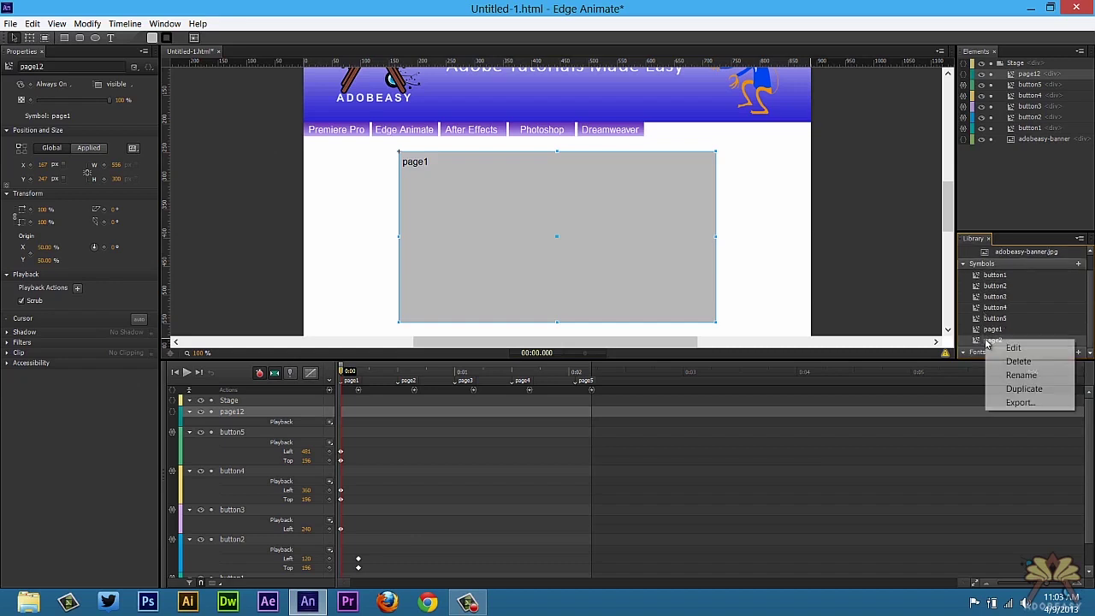
left_click(1048, 390)
double_click(997, 351)
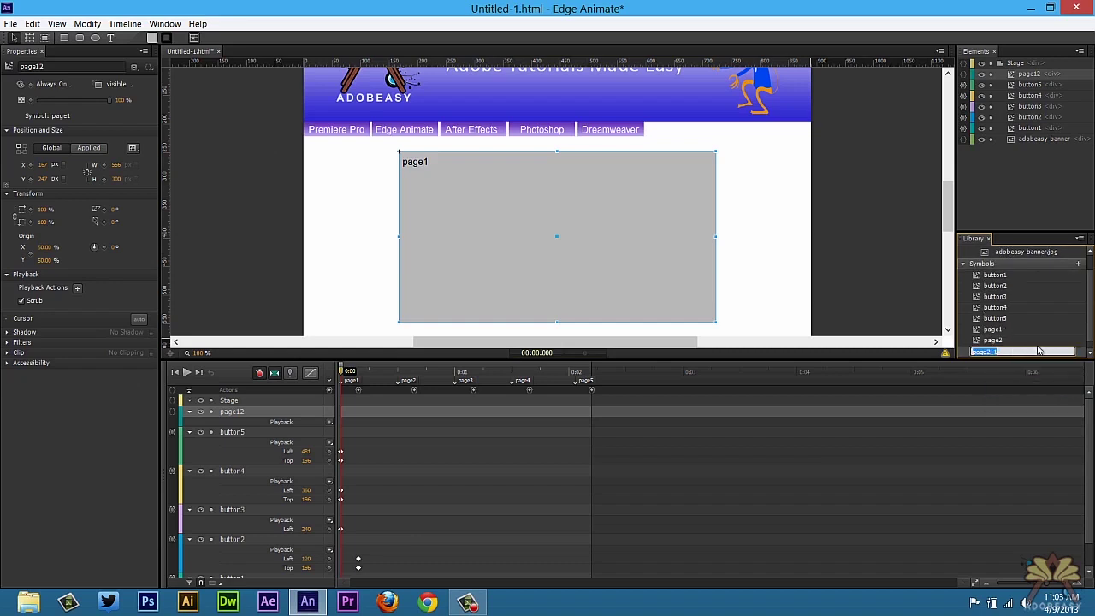
type("page3")
key("Return")
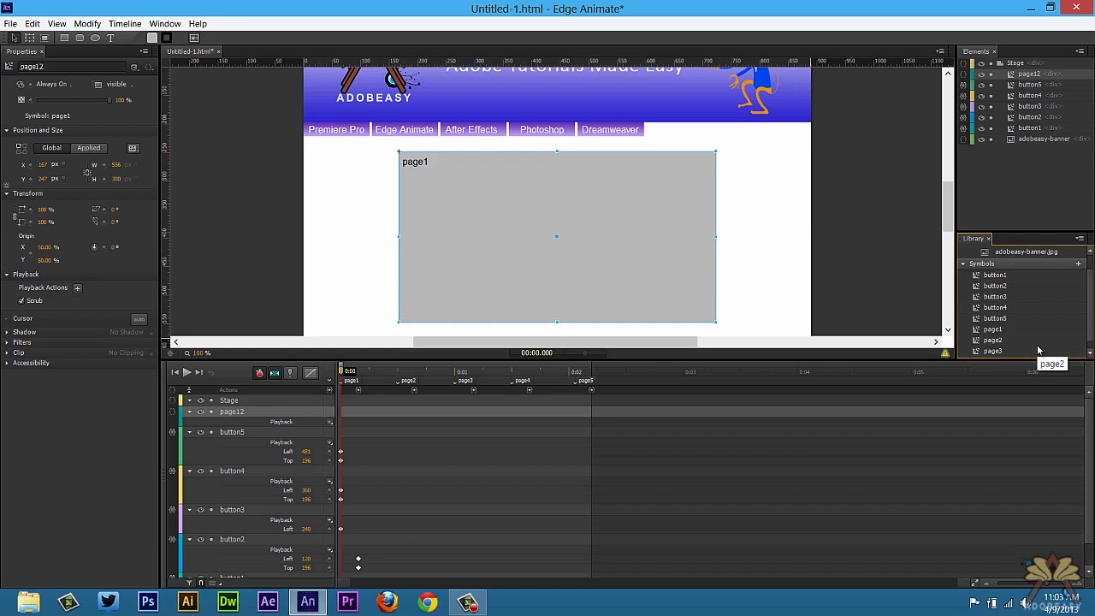
Duplicate the page3 symbol in the library and name the copy page4.
right_click(1000, 341)
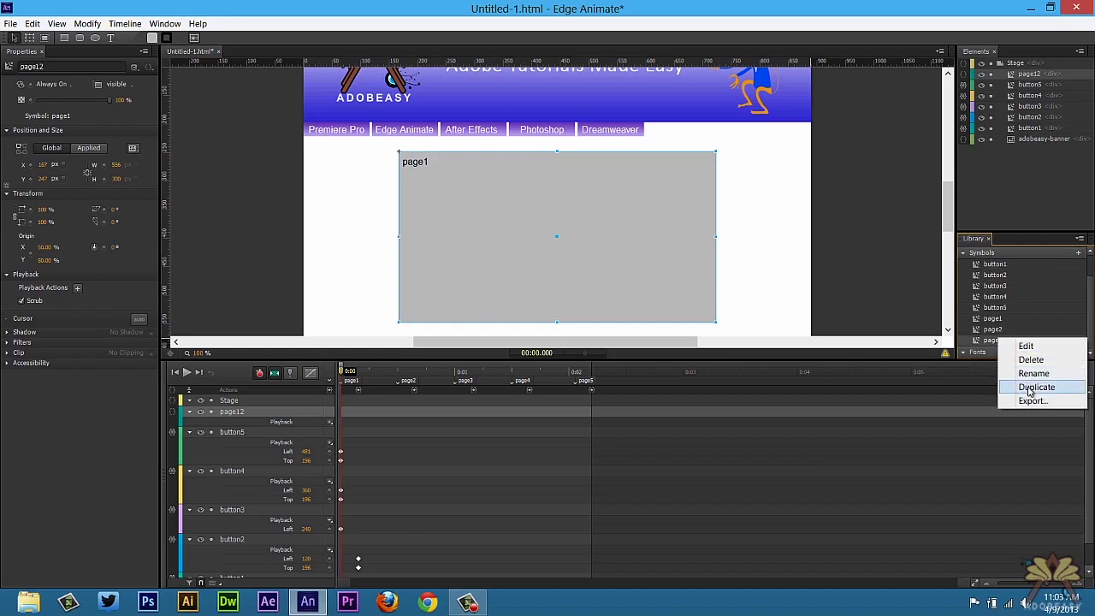
left_click(1028, 387)
double_click(1008, 352)
key("BackSpace")
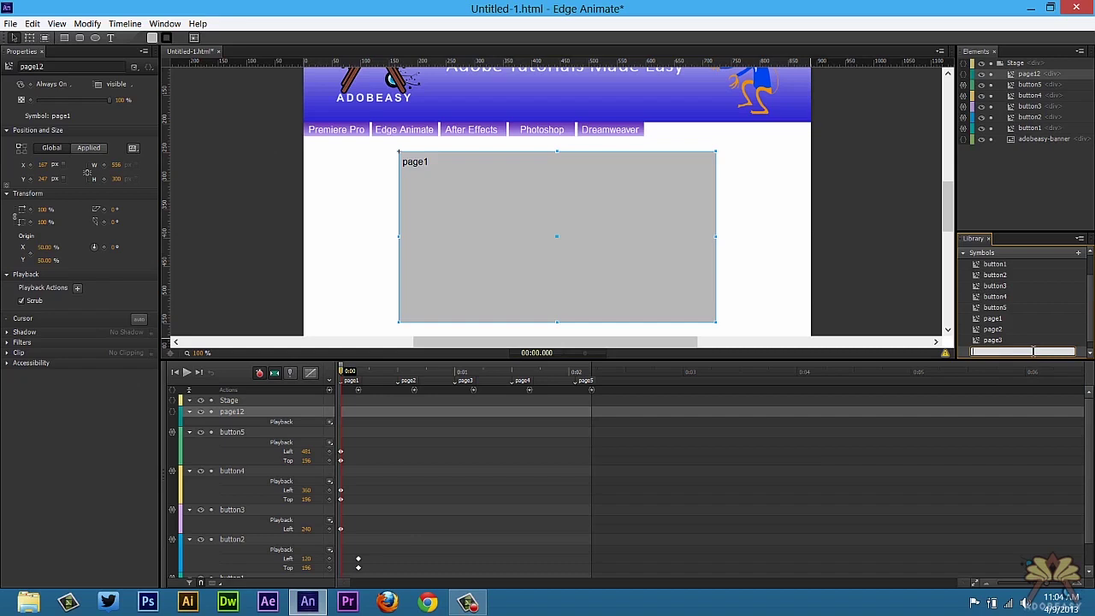
type("page4")
key("Return")
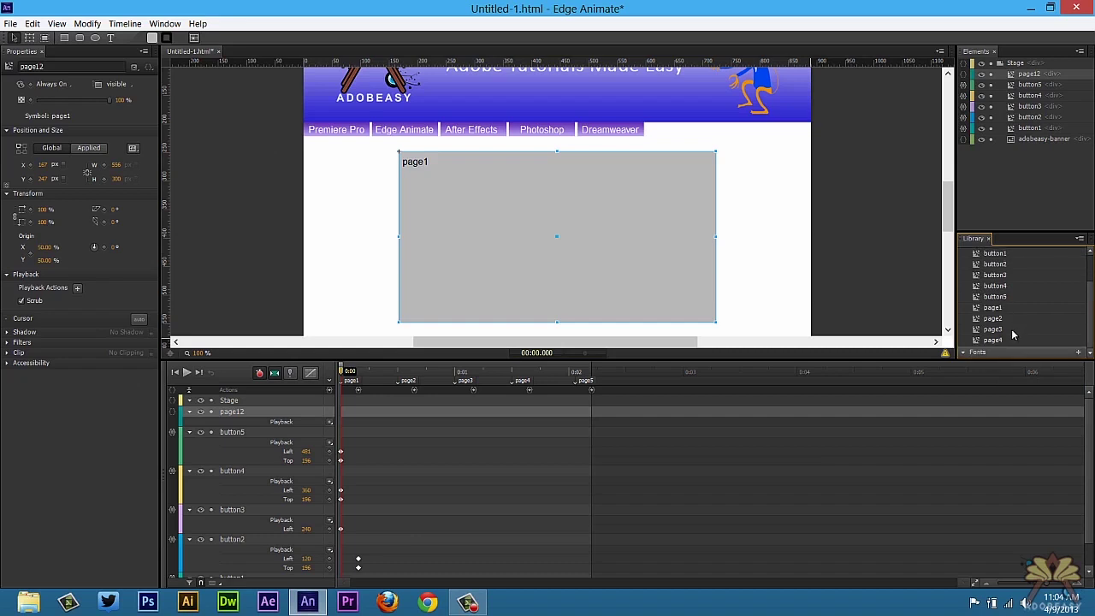
Duplicate the page4 symbol in the library and name the copy page5.
right_click(1009, 351)
left_click(1019, 387)
double_click(1007, 352)
type("page5")
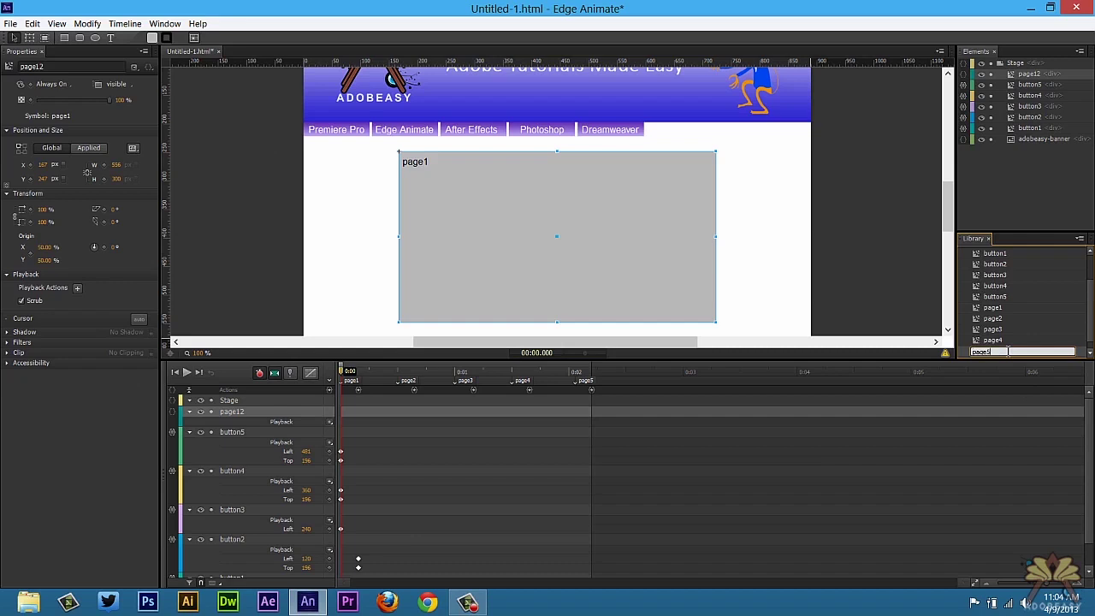
key("Return")
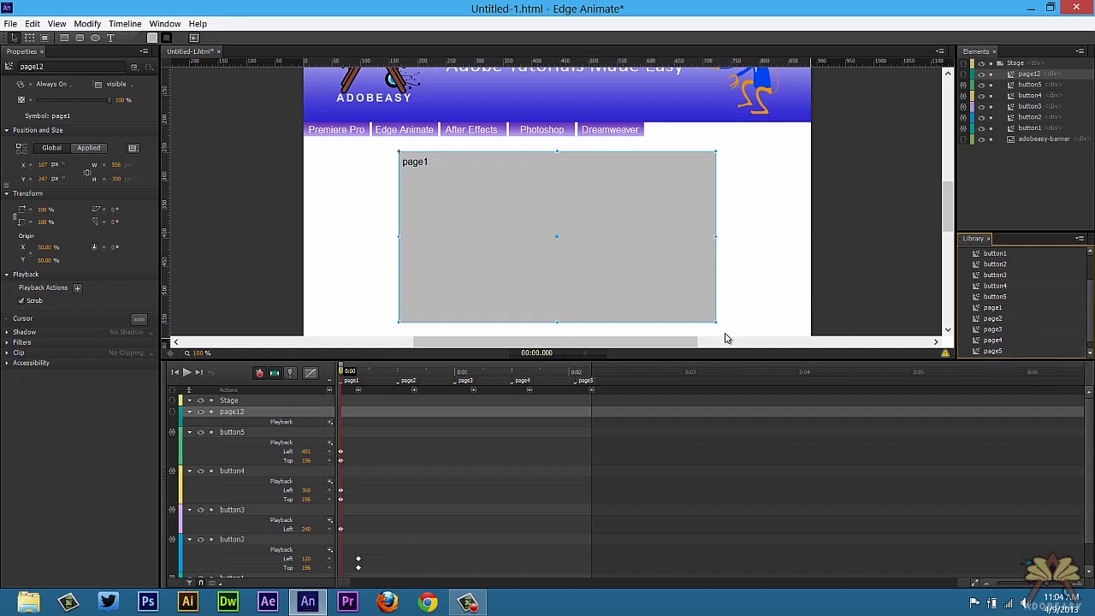
Set the page1 symbol instance's display to On at the page1 label and Off before the page2 label.
left_click(396, 248)
left_click(443, 225)
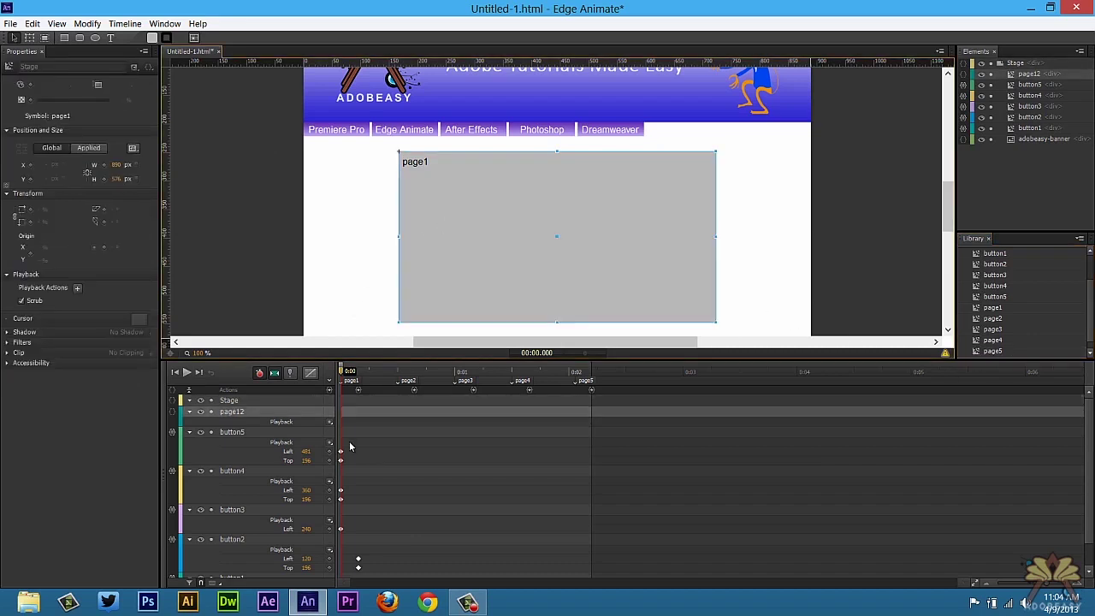
left_click(51, 84)
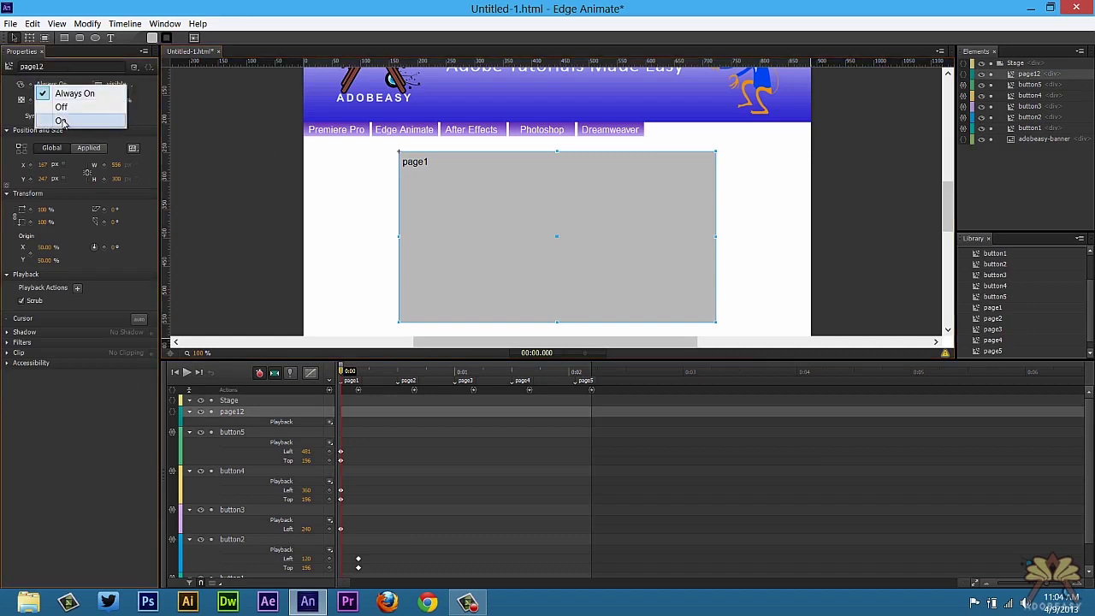
left_click(60, 120)
left_click_drag(353, 372, 404, 371)
left_click(56, 86)
left_click(65, 118)
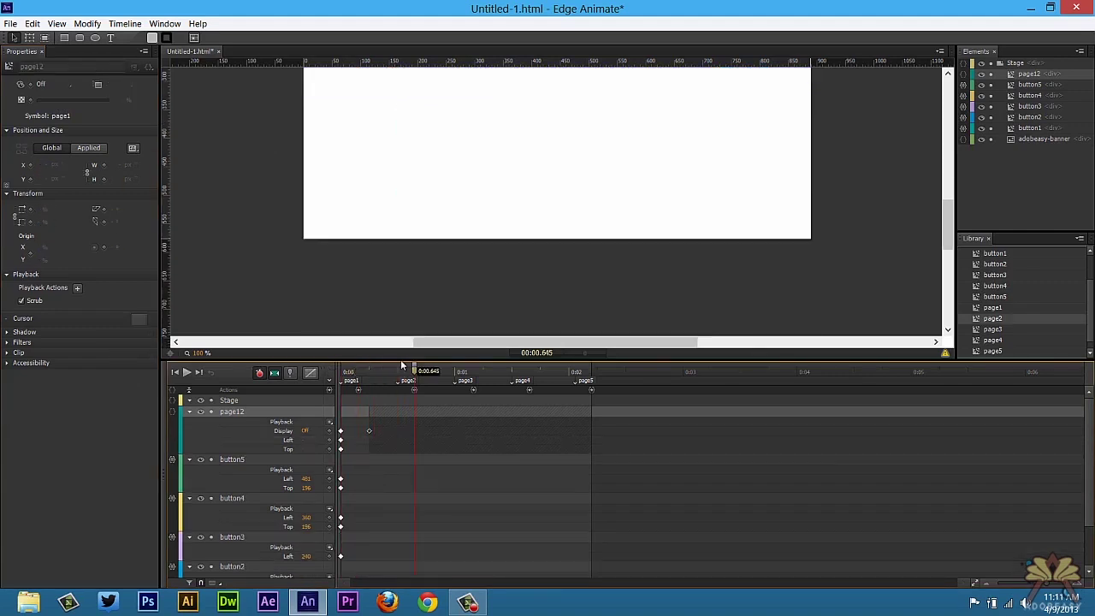
Place the page2 symbol on the stage at 0:00.645 and position it at X 164 px, Y 247 px.
scroll(403, 300, "up", 3)
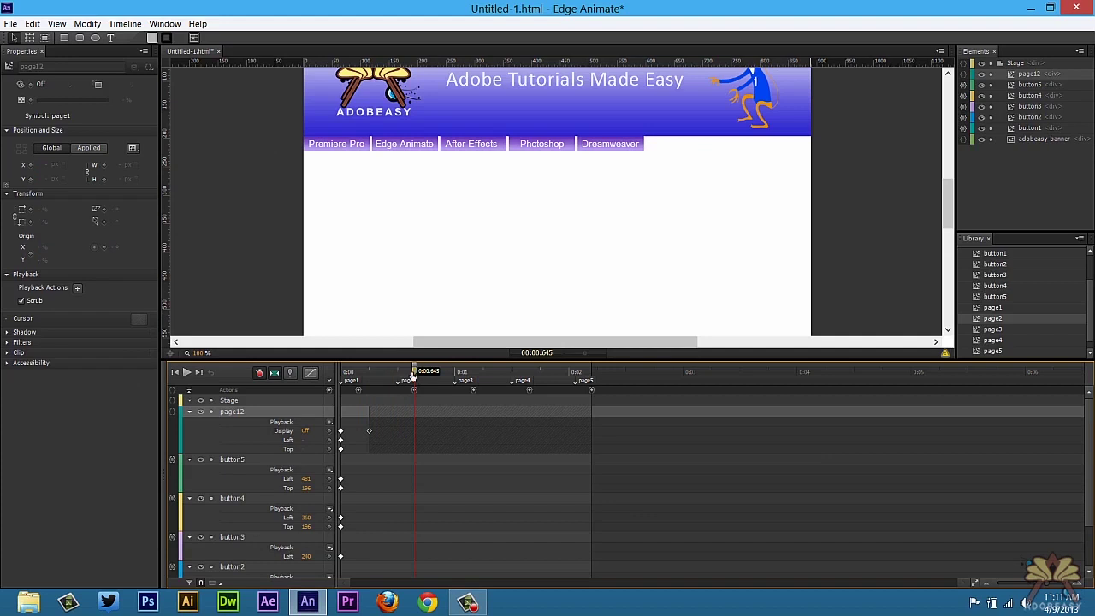
left_click_drag(992, 318, 425, 224)
left_click_drag(514, 264, 493, 221)
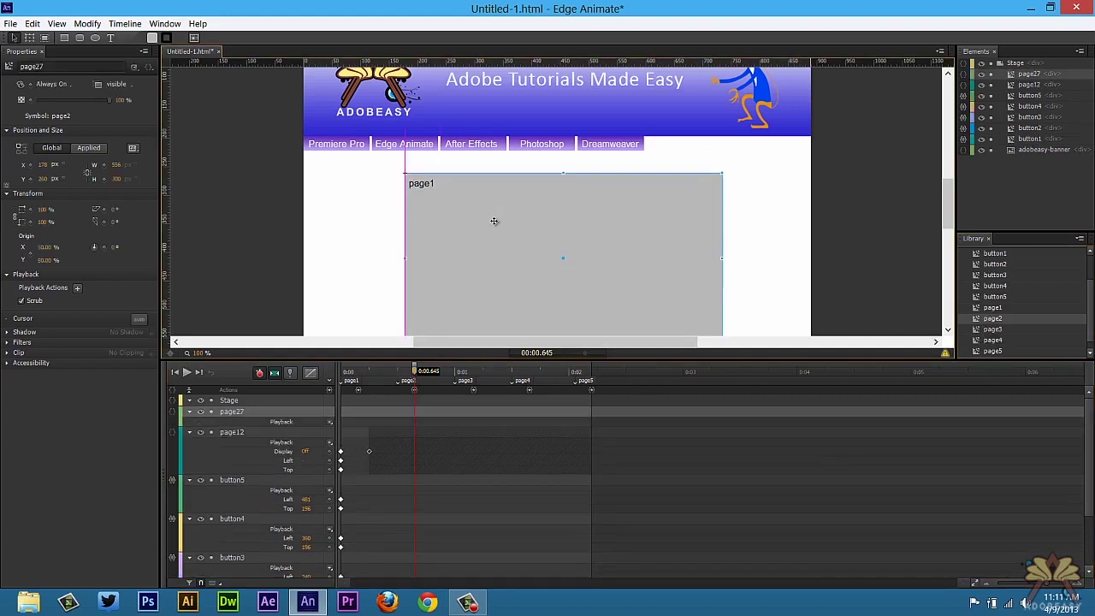
left_click(20, 150)
left_click(50, 165)
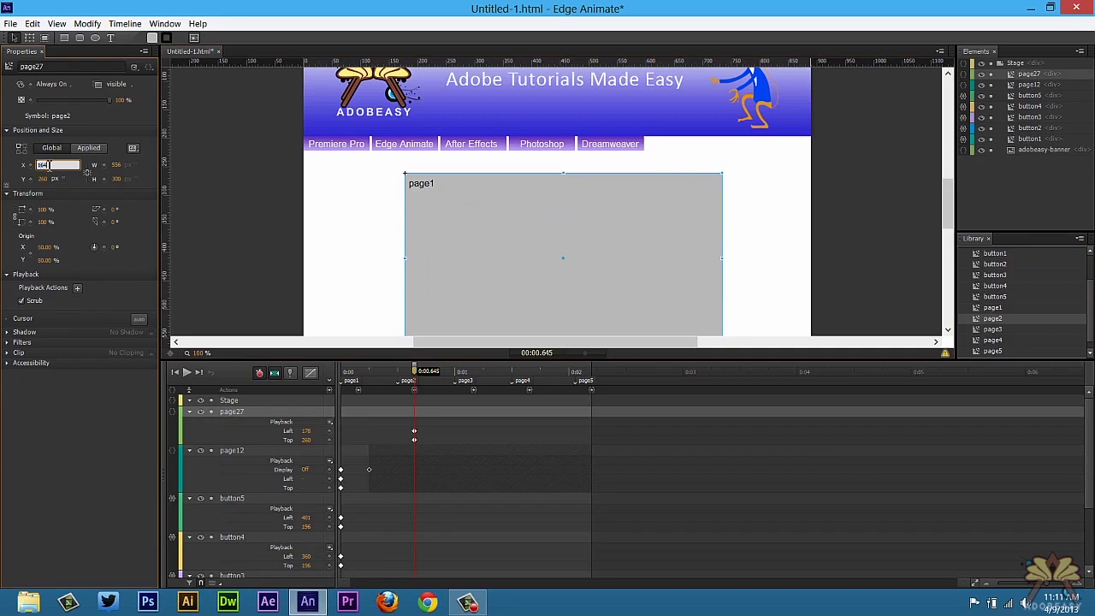
key("Tab")
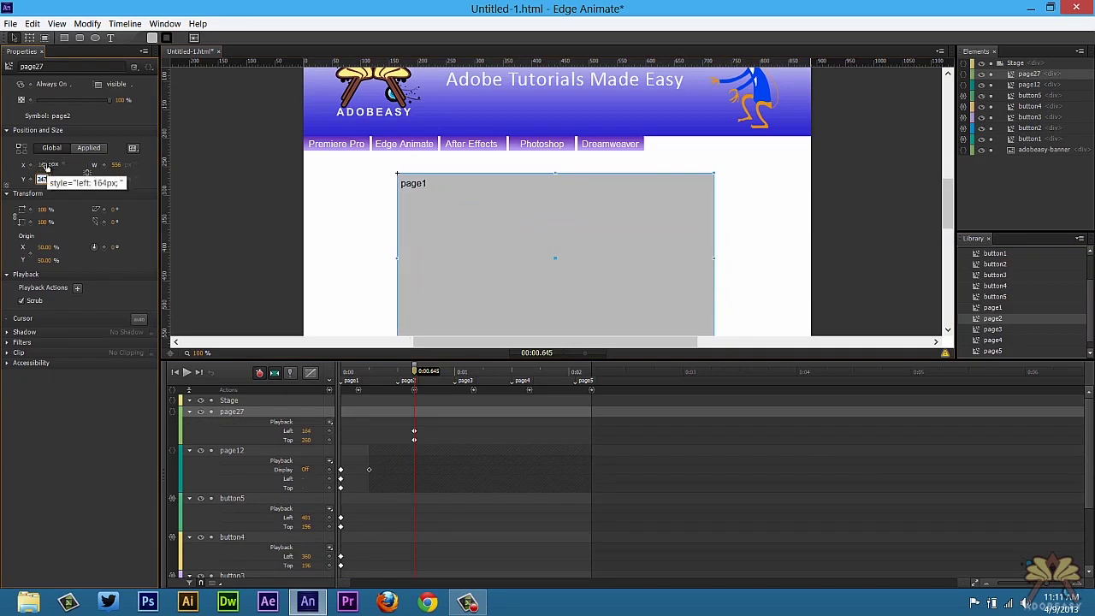
type("247")
key("Return")
scroll(333, 202, "down", 2)
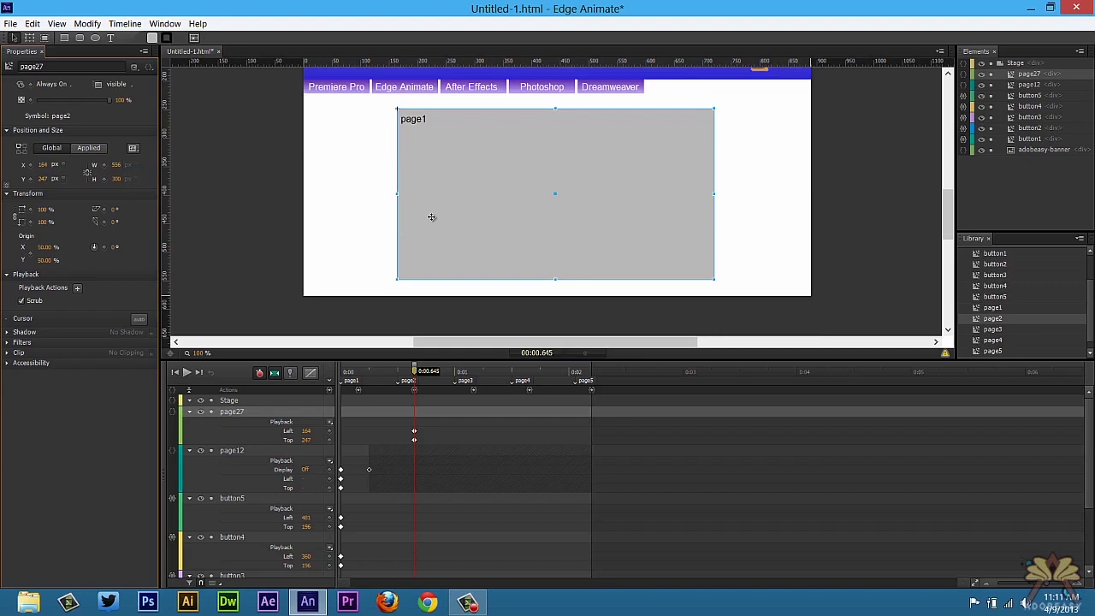
Open the page2 symbol on the stage and change its text to "page2".
left_click(456, 372)
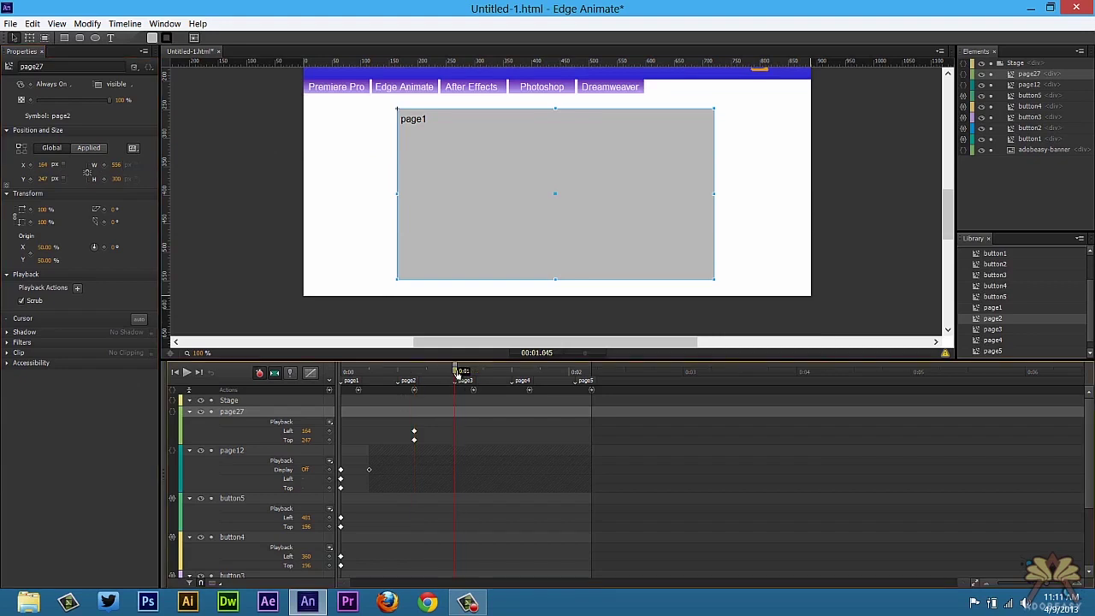
left_click(413, 373)
double_click(492, 115)
double_click(417, 118)
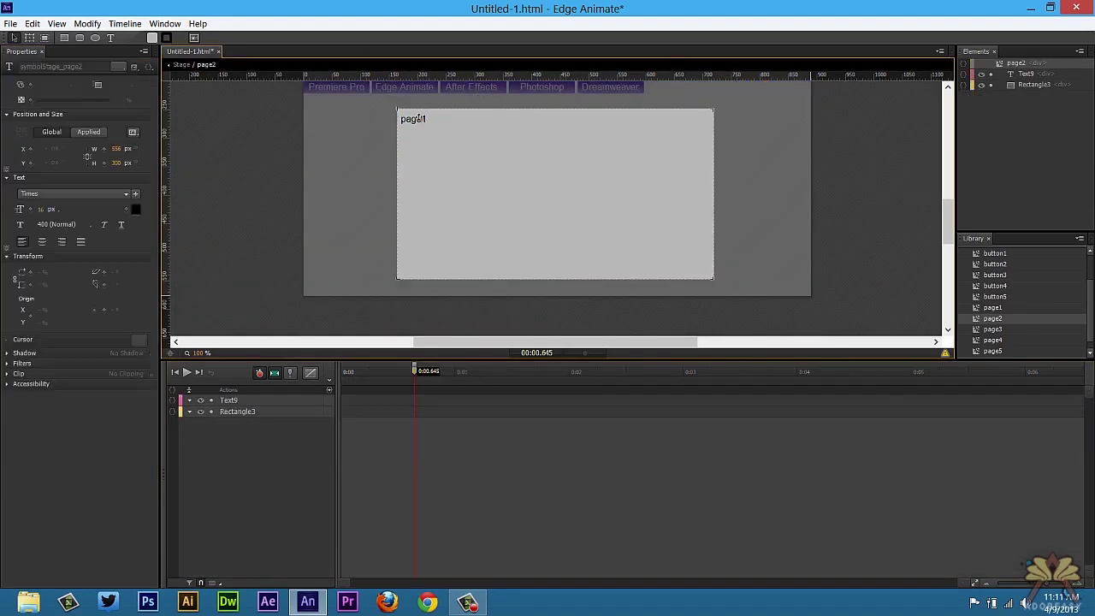
left_click_drag(296, 101, 272, 110)
left_click(306, 104)
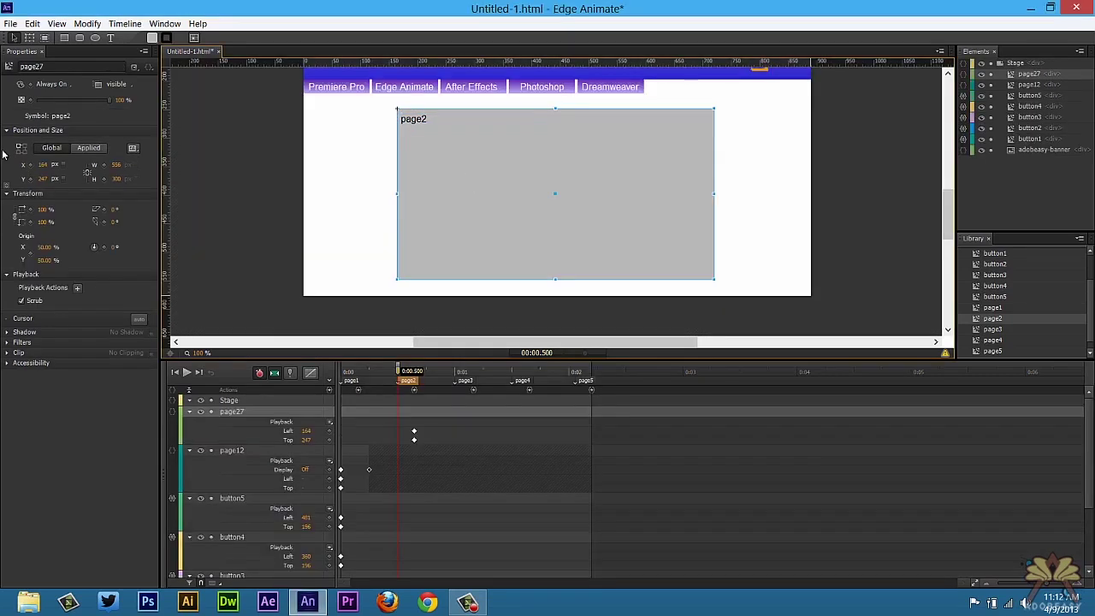
Set the page2 instance's display to On at the page2 label (0:00.500) and Off at 0:00.750.
left_click(51, 83)
left_click(43, 105)
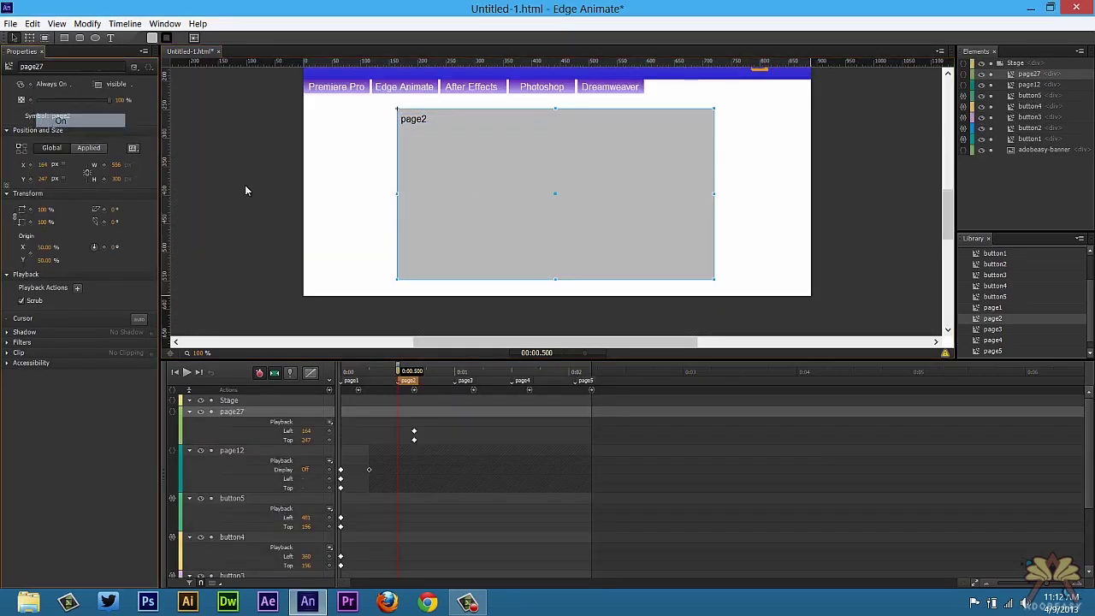
left_click(425, 372)
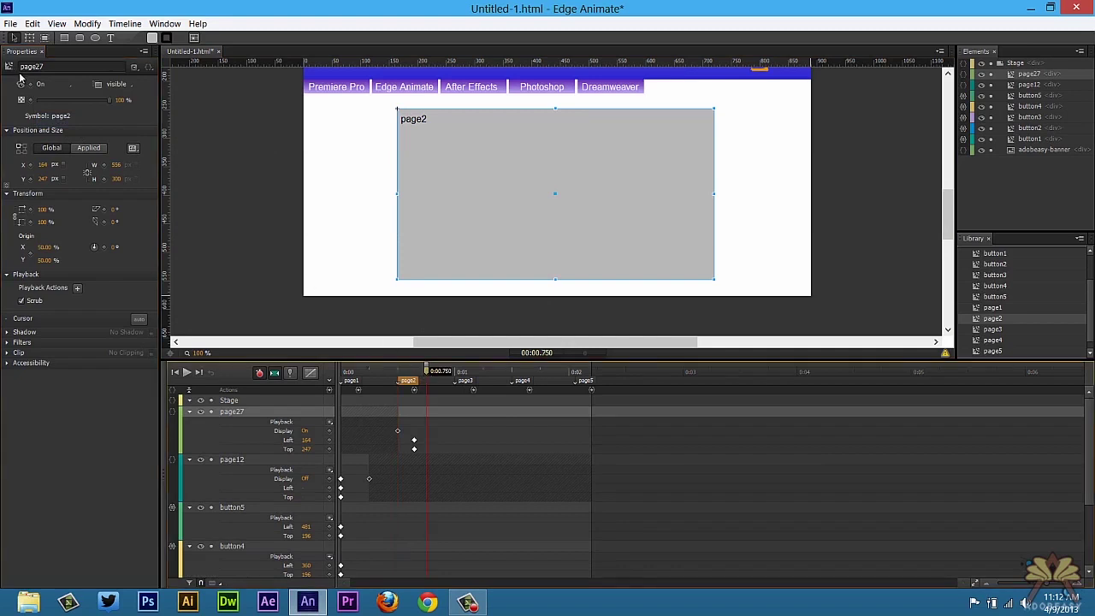
left_click(51, 84)
left_click(61, 107)
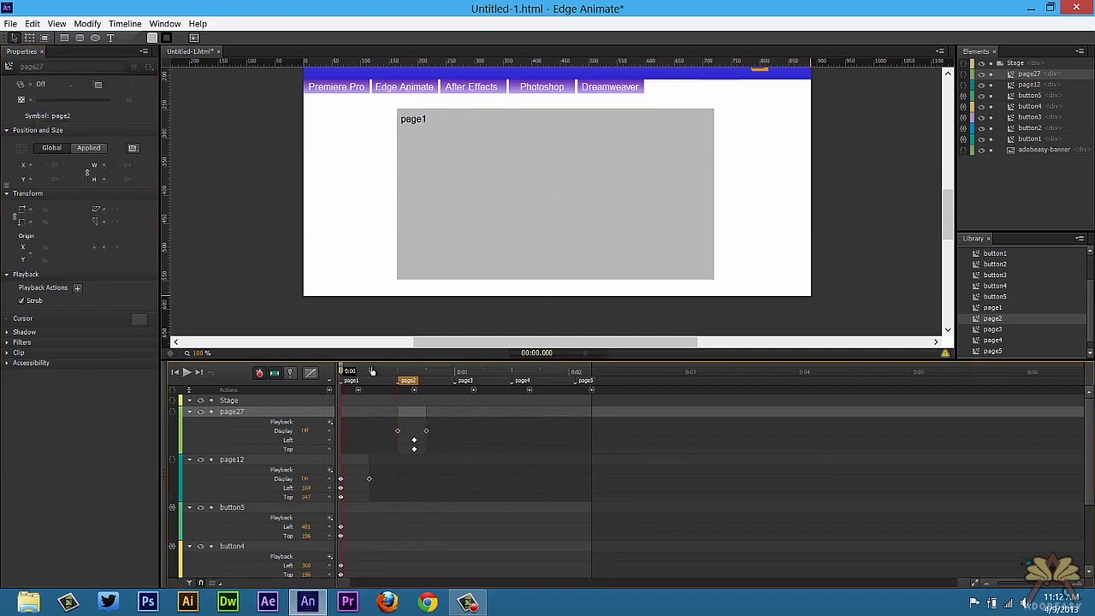
left_click_drag(425, 372, 405, 372)
Place the page3 symbol on the stage at the page3 label and position it at X 164 px, Y 247 px.
left_click(462, 380)
left_click_drag(993, 329, 508, 175)
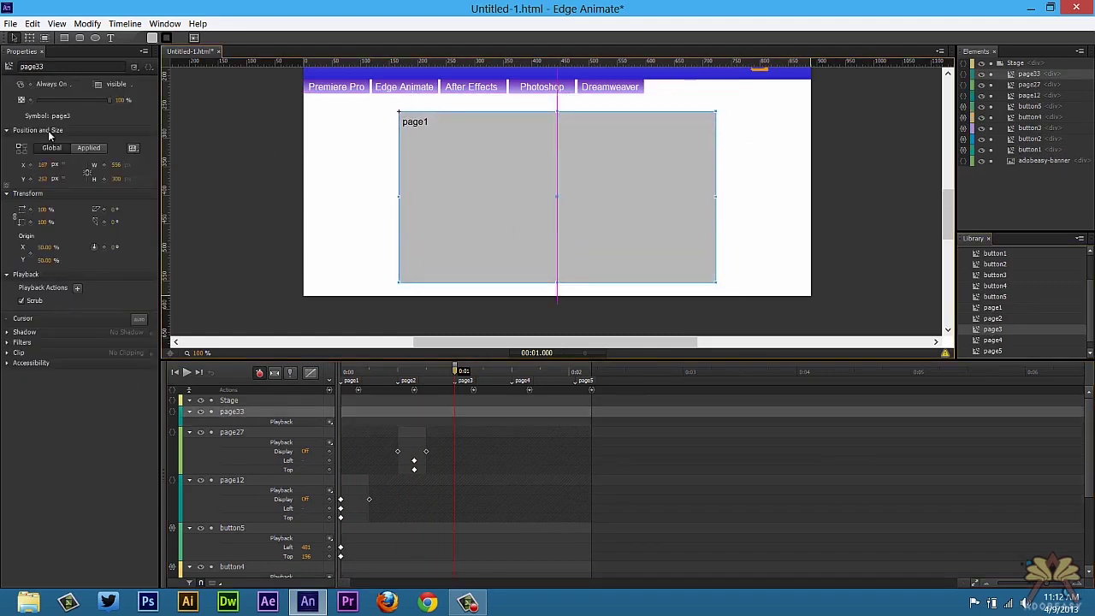
left_click(45, 165)
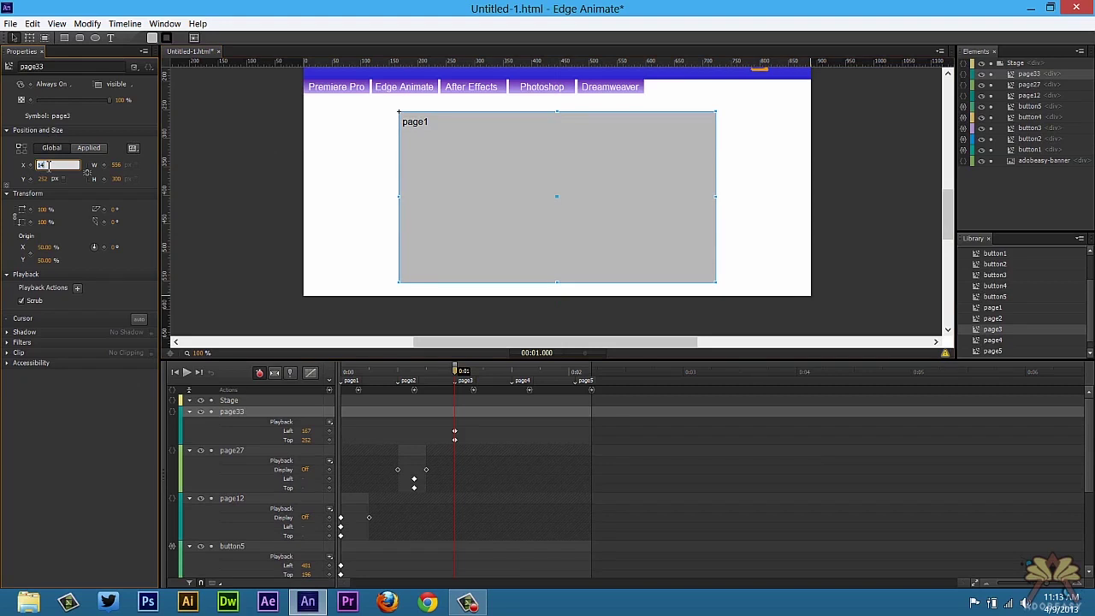
type("164")
key("Tab")
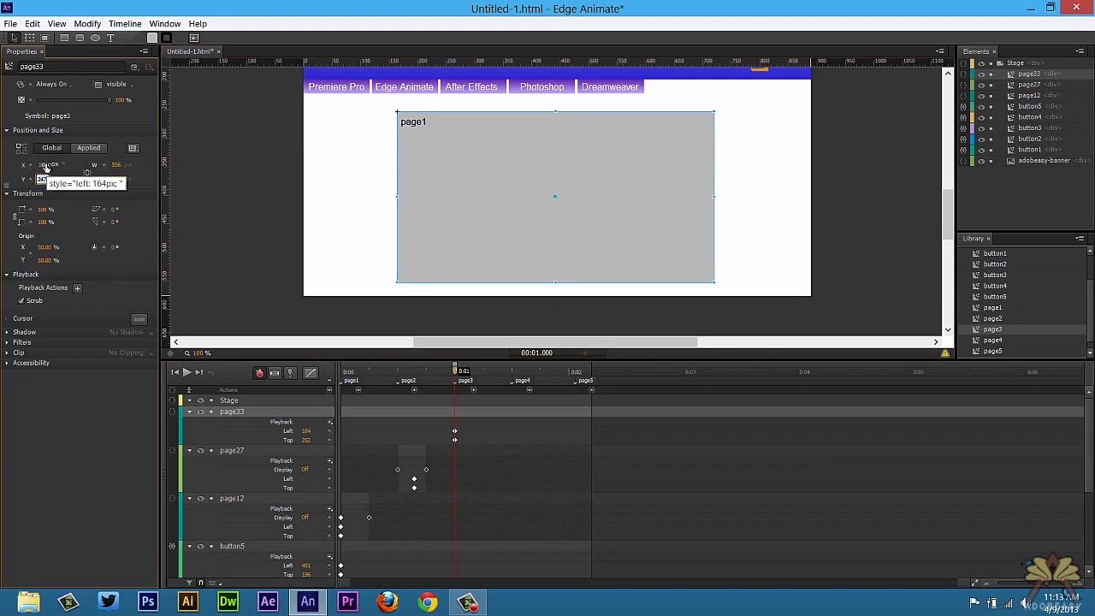
type("247")
key("Return")
Change the text inside the page3 symbol to "page3" and return to the main stage.
double_click(413, 170)
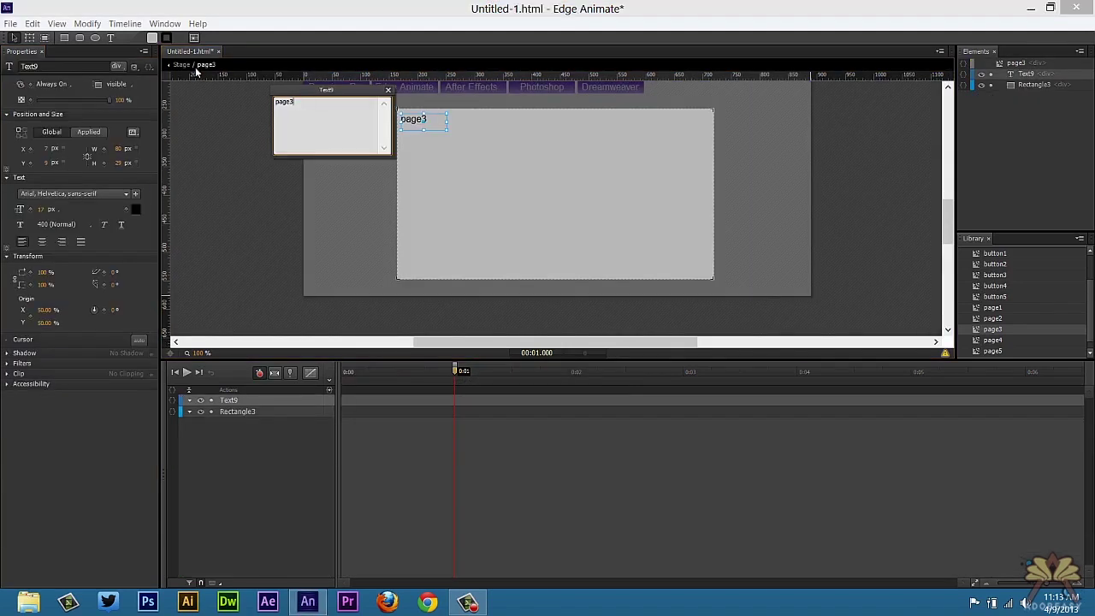
left_click(187, 66)
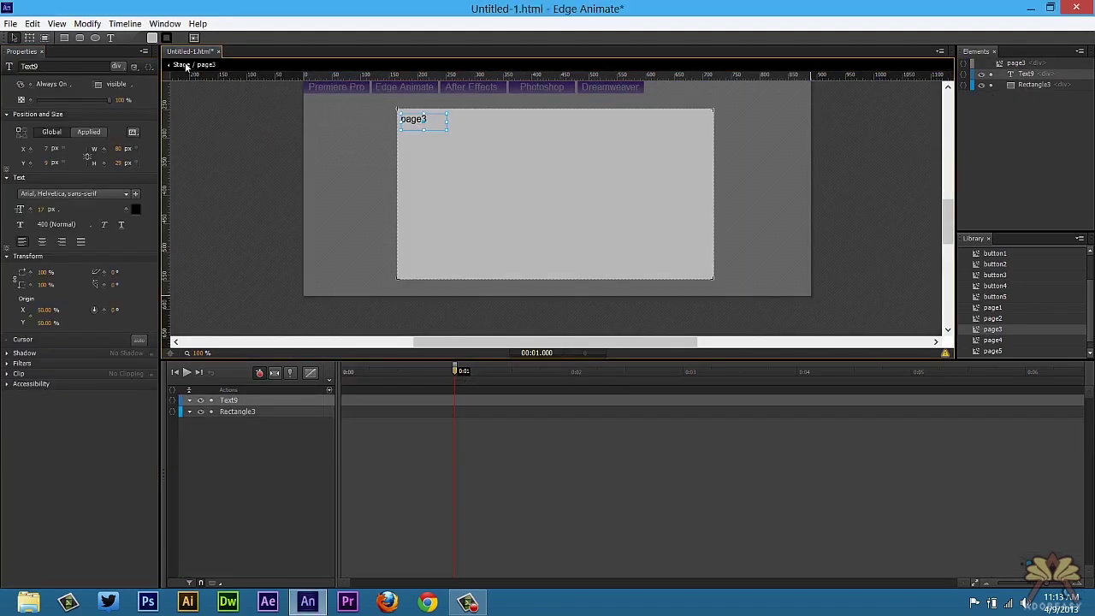
left_click(183, 67)
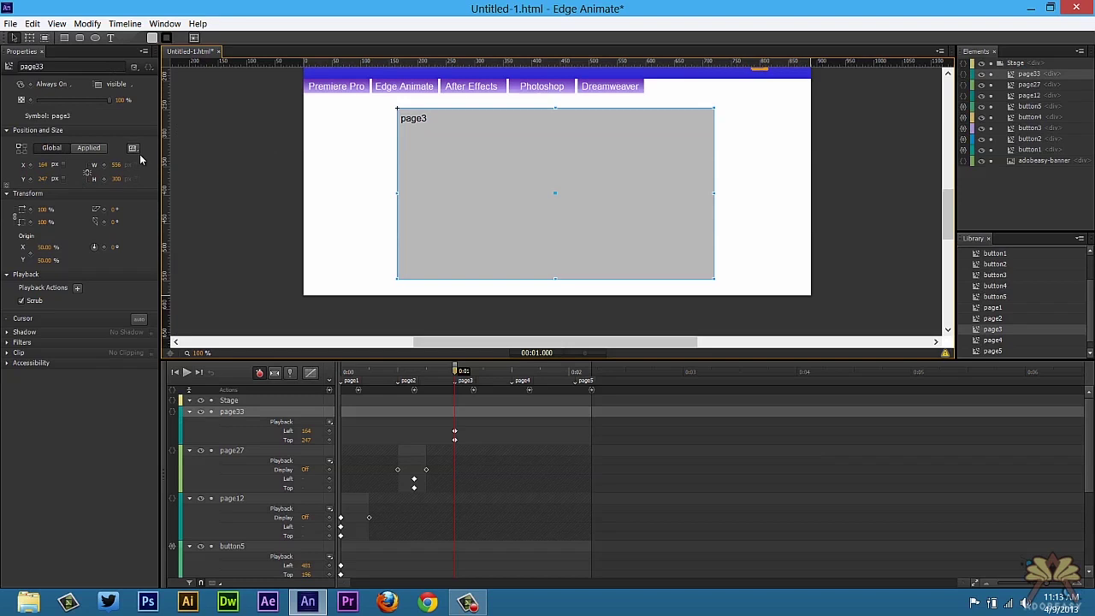
Set the page3 instance's display to On at the page3 label (0:01) and Off at 0:01.250.
left_click(51, 85)
left_click(64, 118)
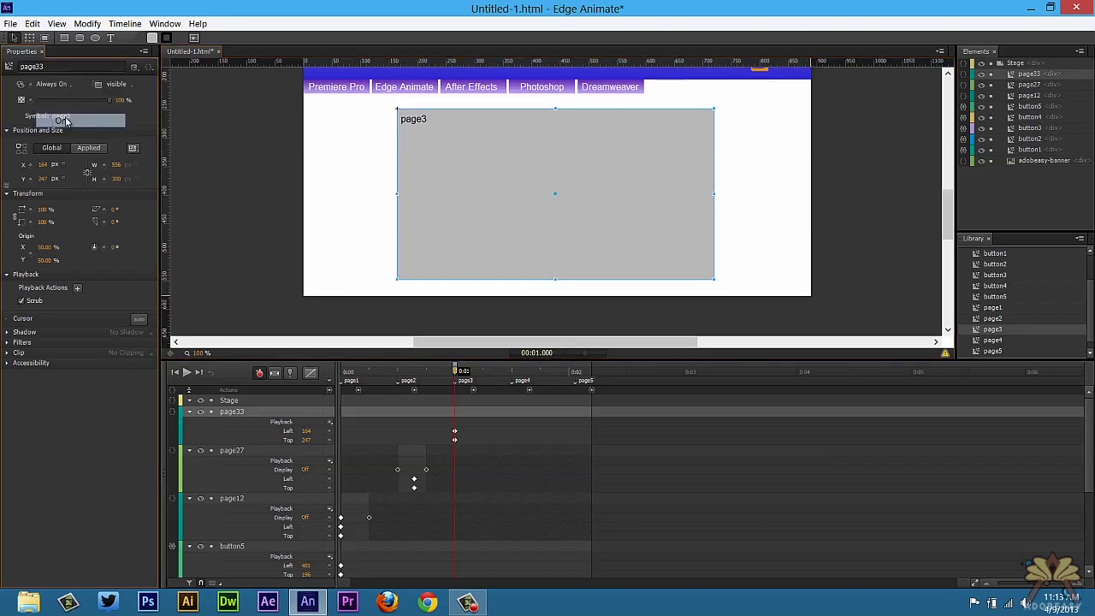
left_click(454, 368)
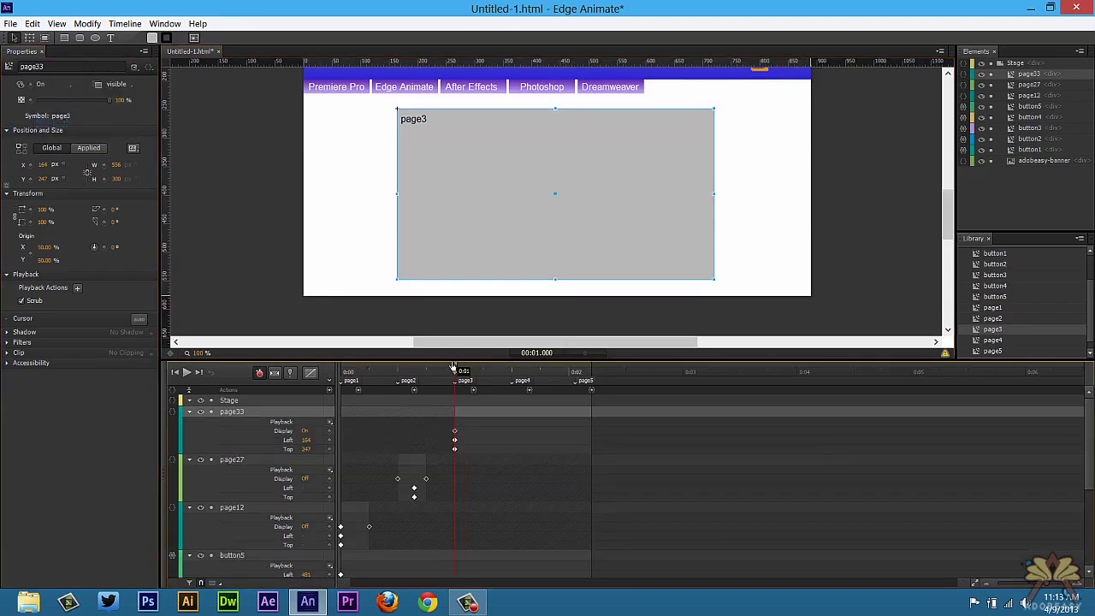
left_click_drag(454, 367, 485, 367)
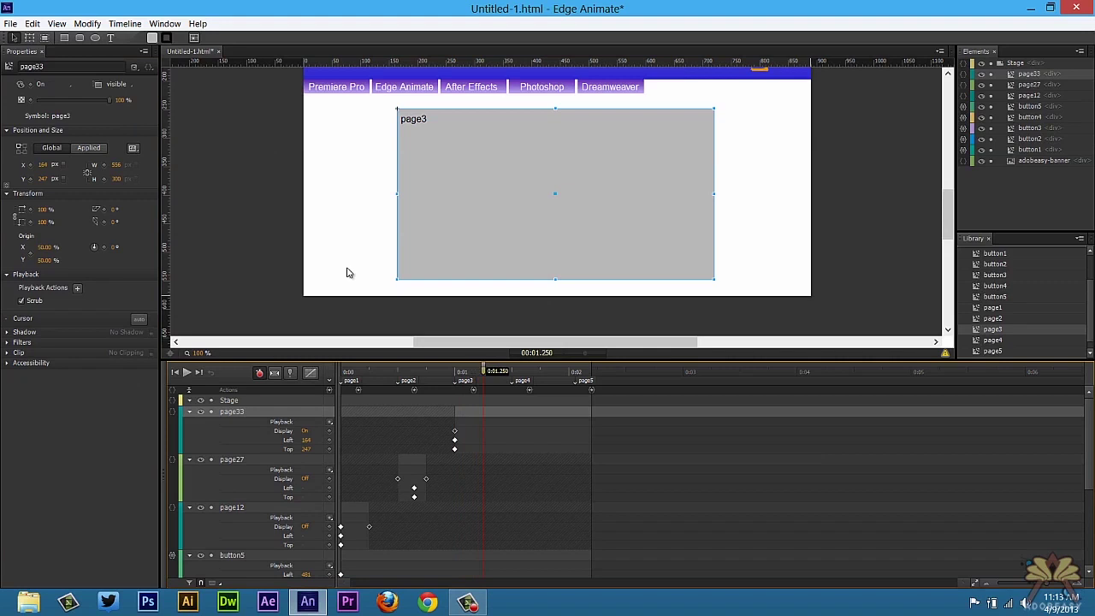
left_click(34, 84)
left_click(66, 116)
Place the page4 symbol on the stage at the page4 label (0:01.500) and position it at X 164 px, Y 247 px.
left_click(513, 371)
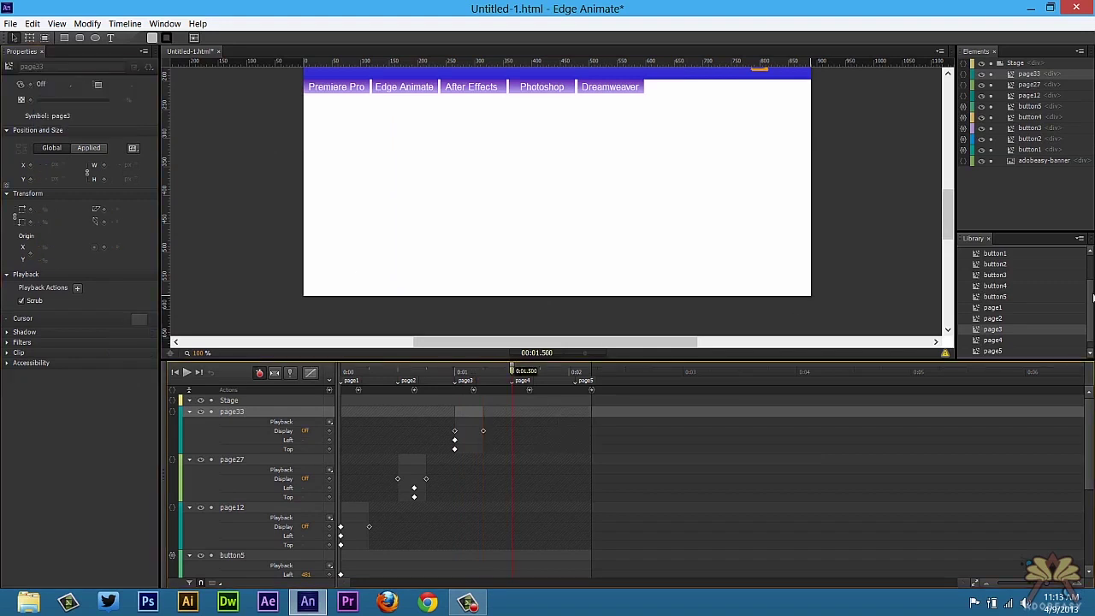
left_click(997, 341)
left_click_drag(494, 160, 443, 154)
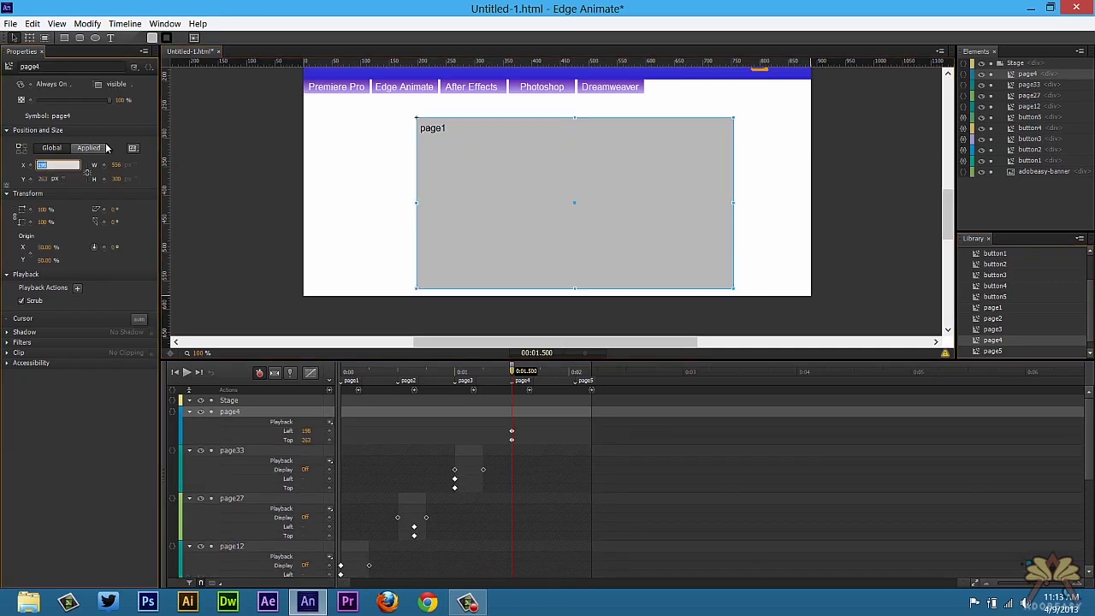
key("BackSpace")
type("164")
key("Tab")
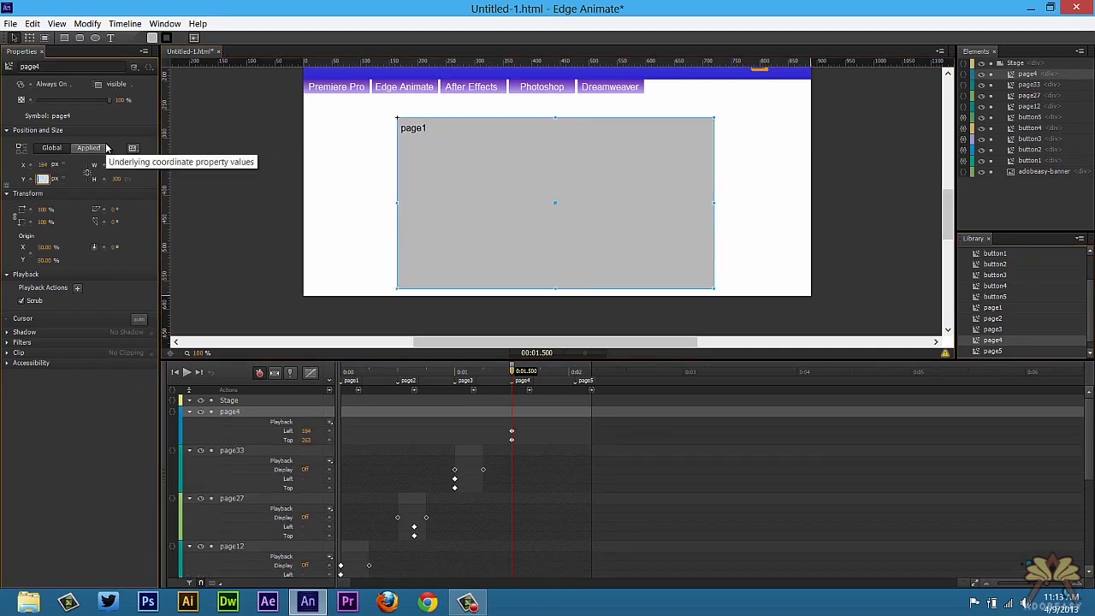
type("247")
key("Return")
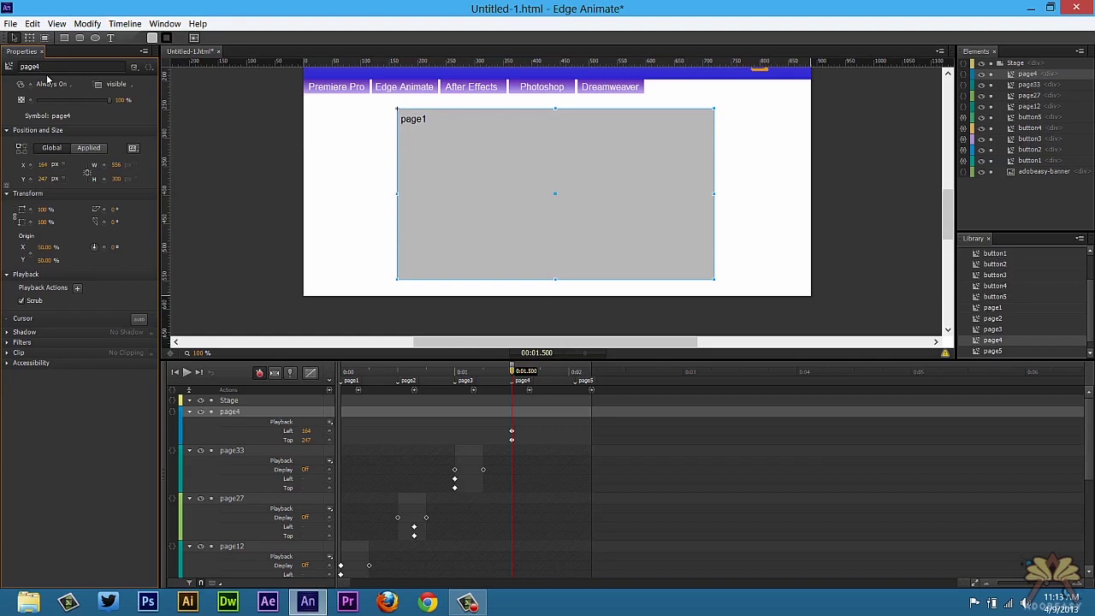
Set the page4 instance's display to On at the page4 label and Off at 0:01.750, and open its symbol's text for editing.
left_click(51, 84)
left_click(65, 121)
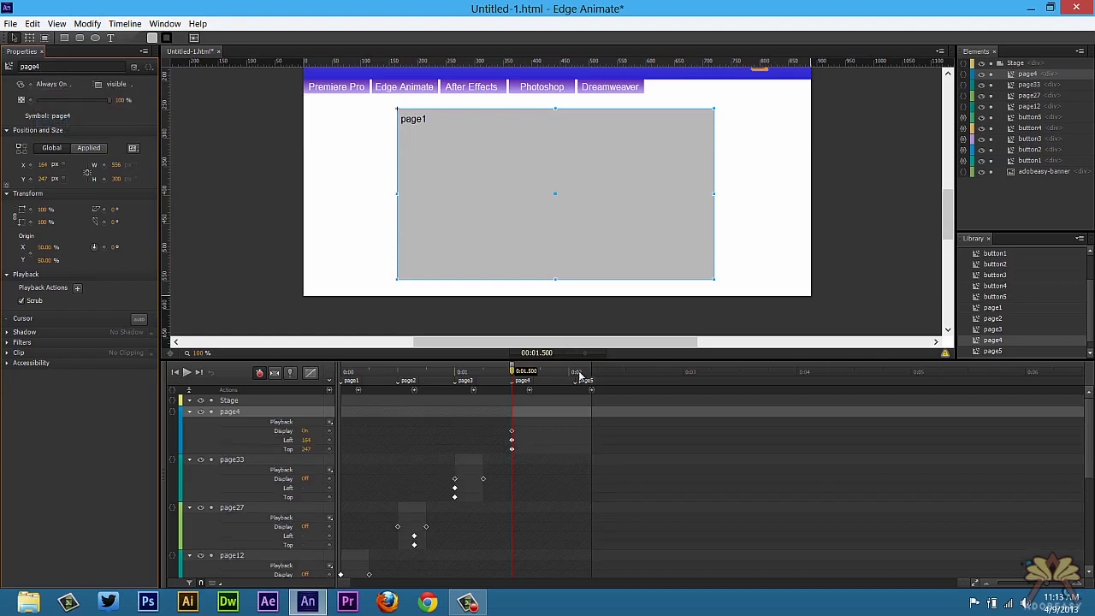
left_click(51, 84)
left_click(62, 109)
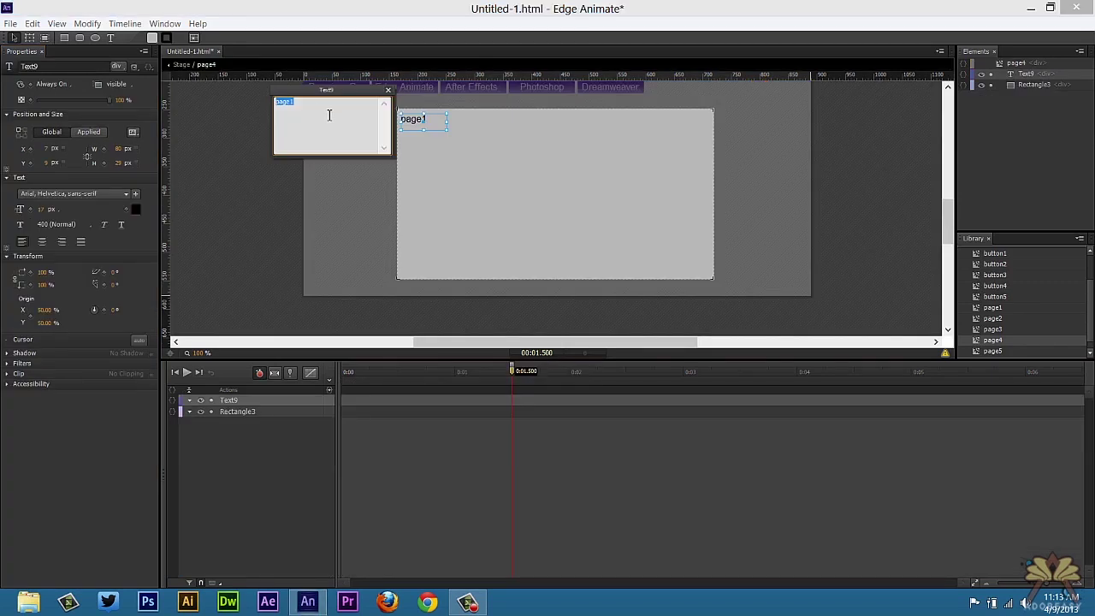
left_click(319, 101)
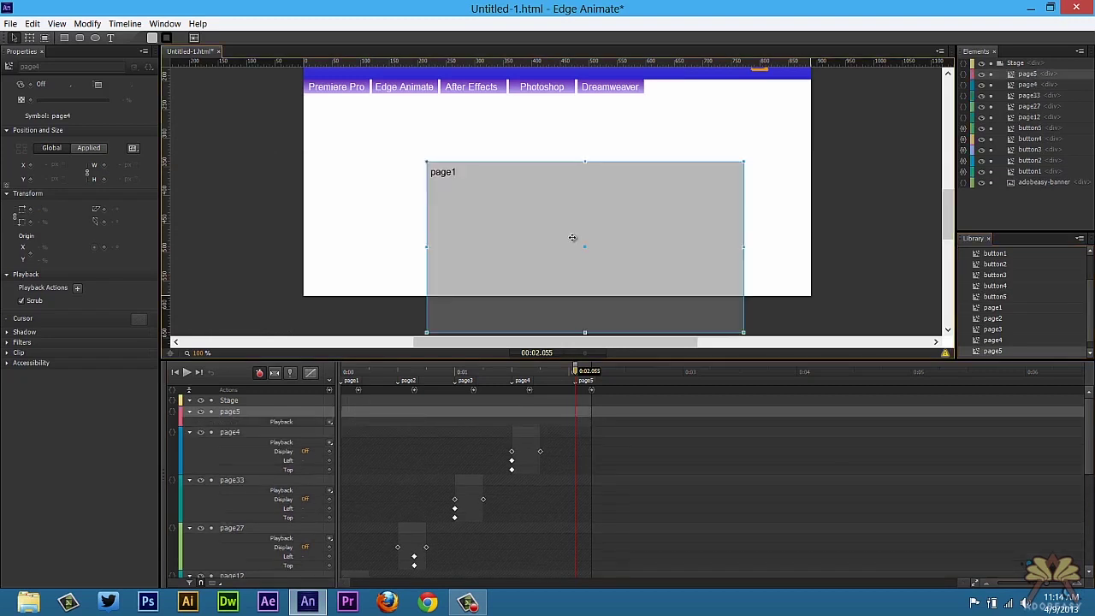
Position the page5 symbol instance on the stage at X 164 px, Y 247 px at the page5 label.
left_click_drag(573, 238, 528, 180)
left_click(46, 166)
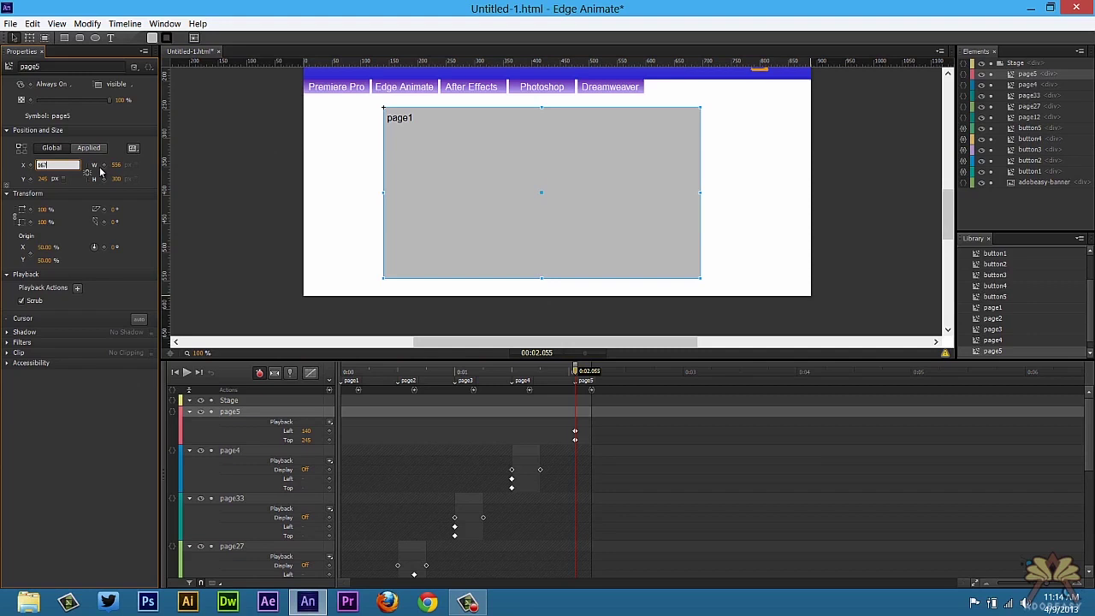
key("Tab")
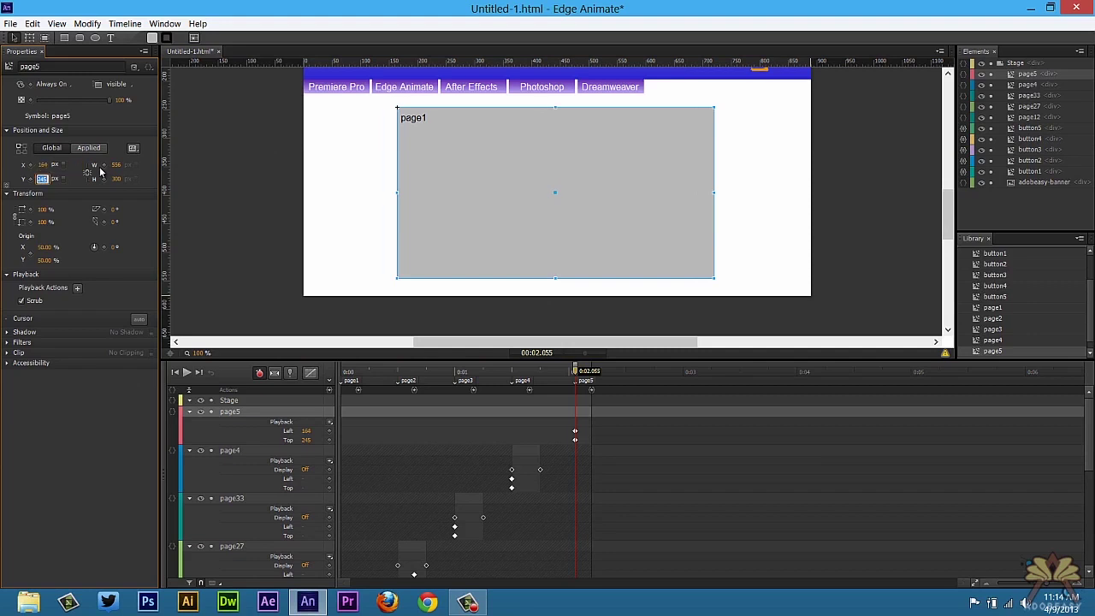
type("247")
key("Return")
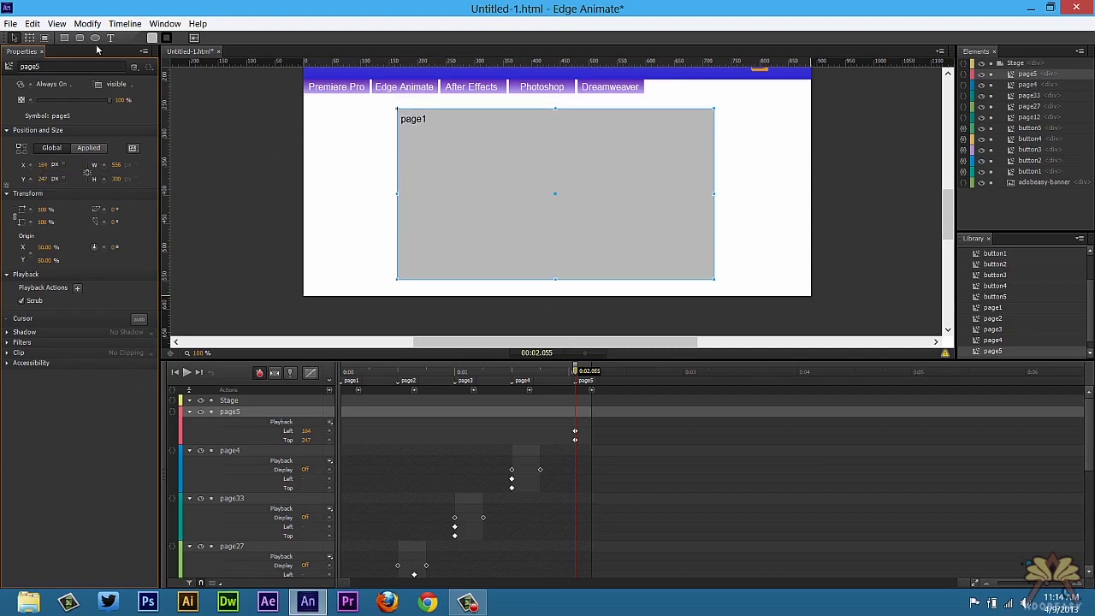
Set the page5 instance's display to On at the page5 label and Off at 0:02.325.
left_click(52, 84)
left_click(73, 122)
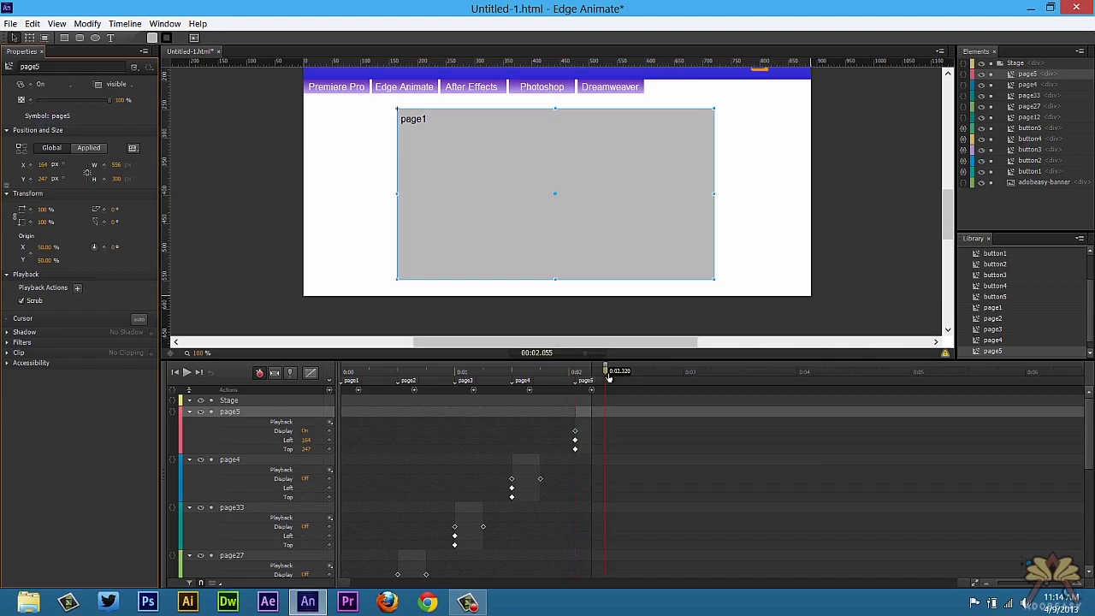
left_click(51, 85)
left_click(60, 107)
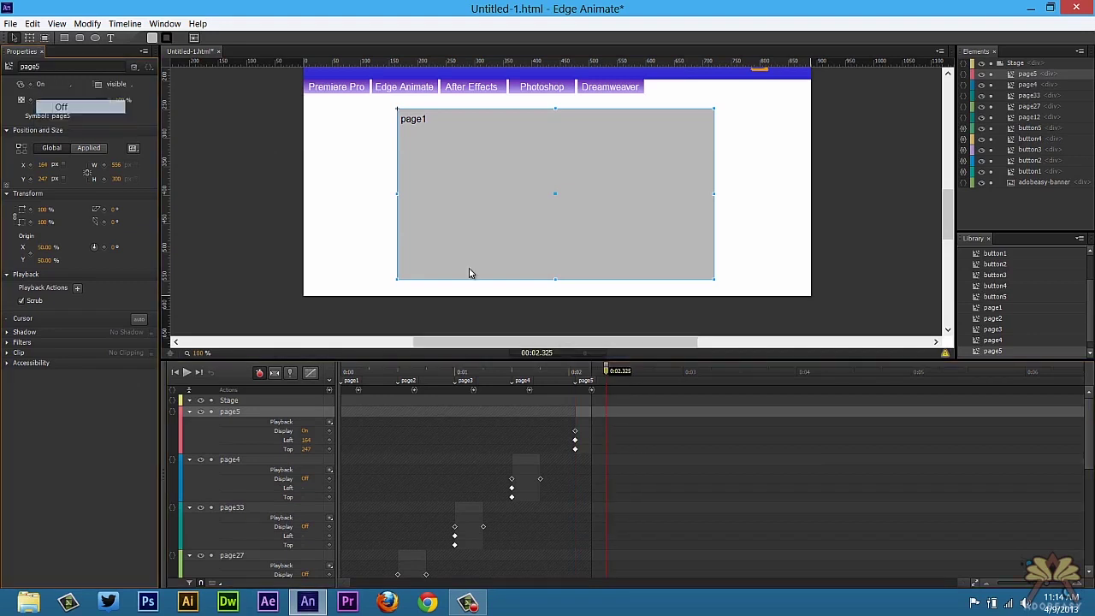
Change the text inside the page5 symbol to "page5" at the page5 label and return to the main Stage.
left_click(575, 371)
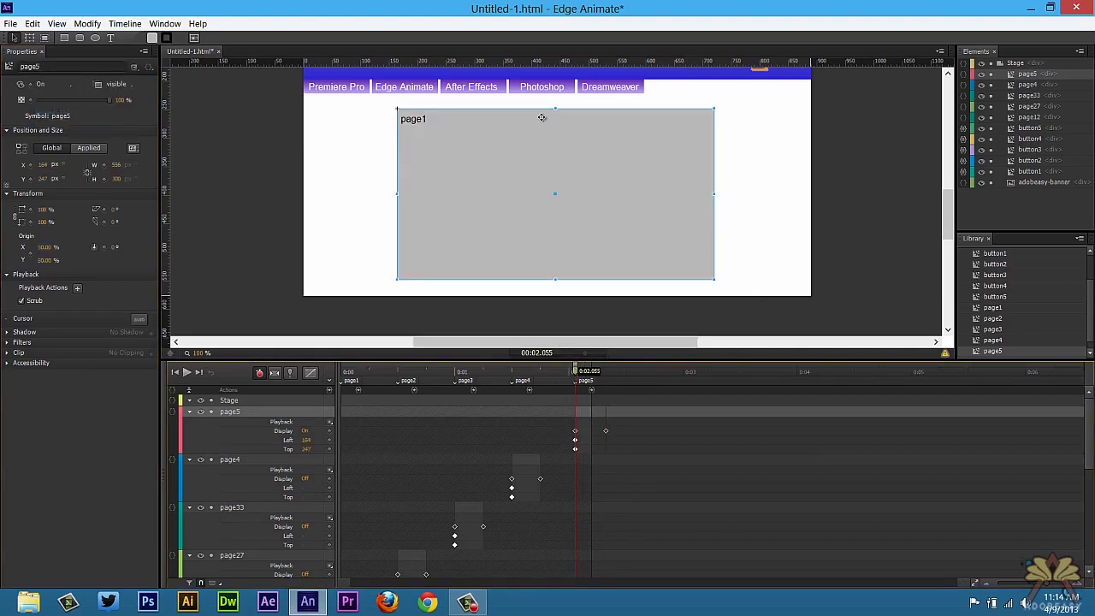
double_click(476, 153)
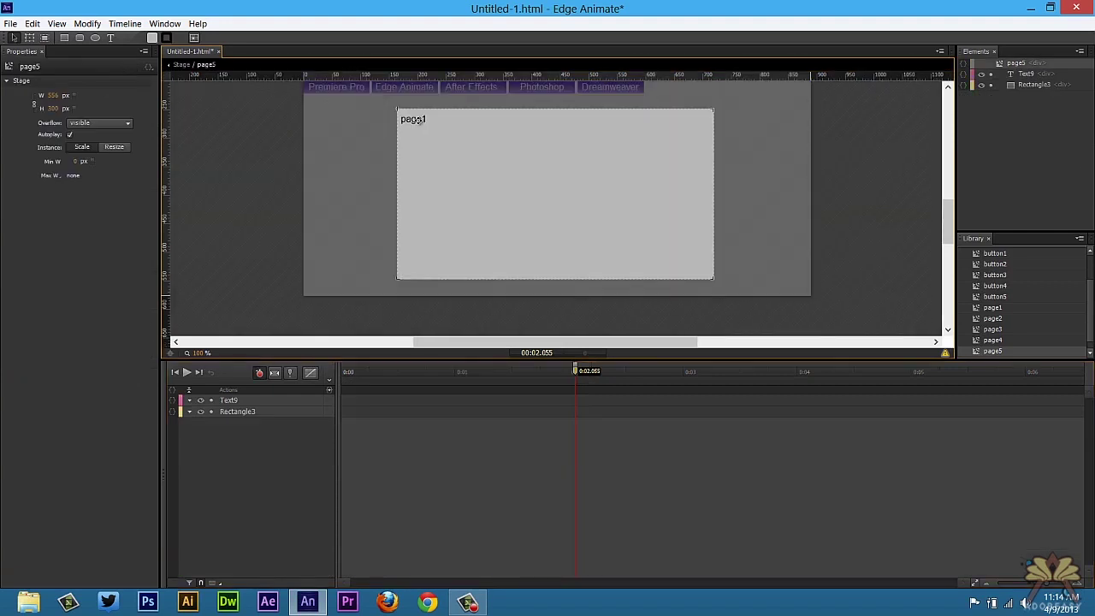
double_click(418, 121)
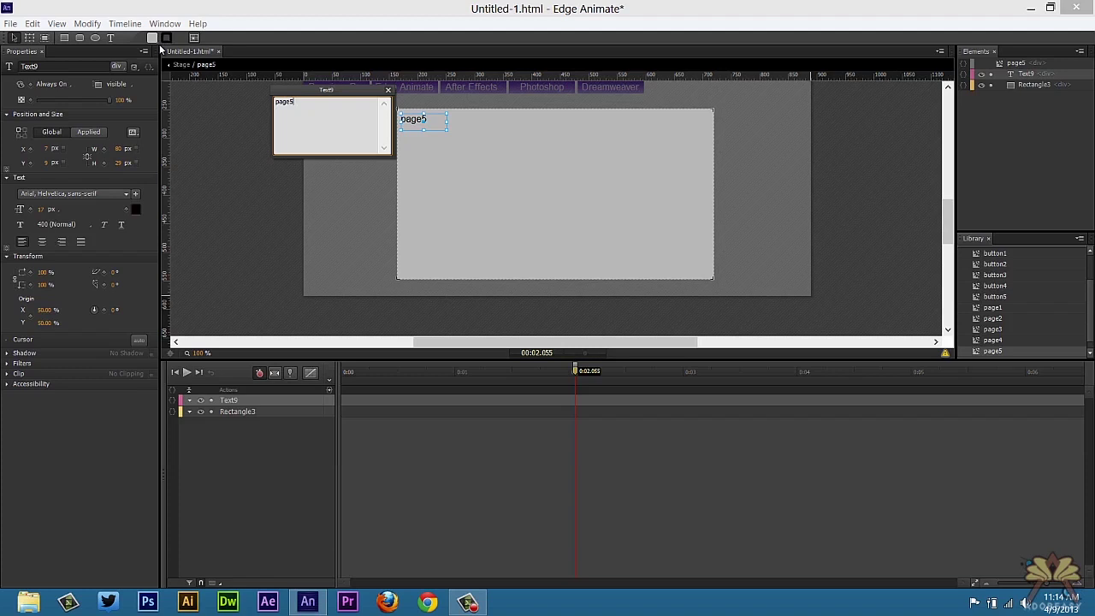
left_click(178, 66)
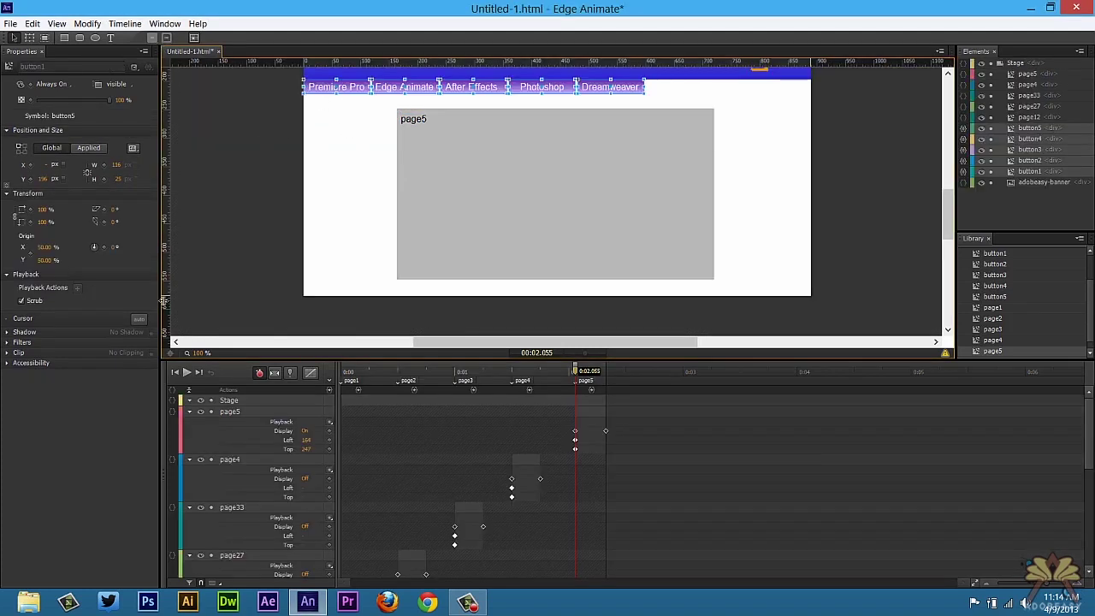
Set the mouse cursor of all five navigation buttons to pointer and deselect them.
left_click(139, 319)
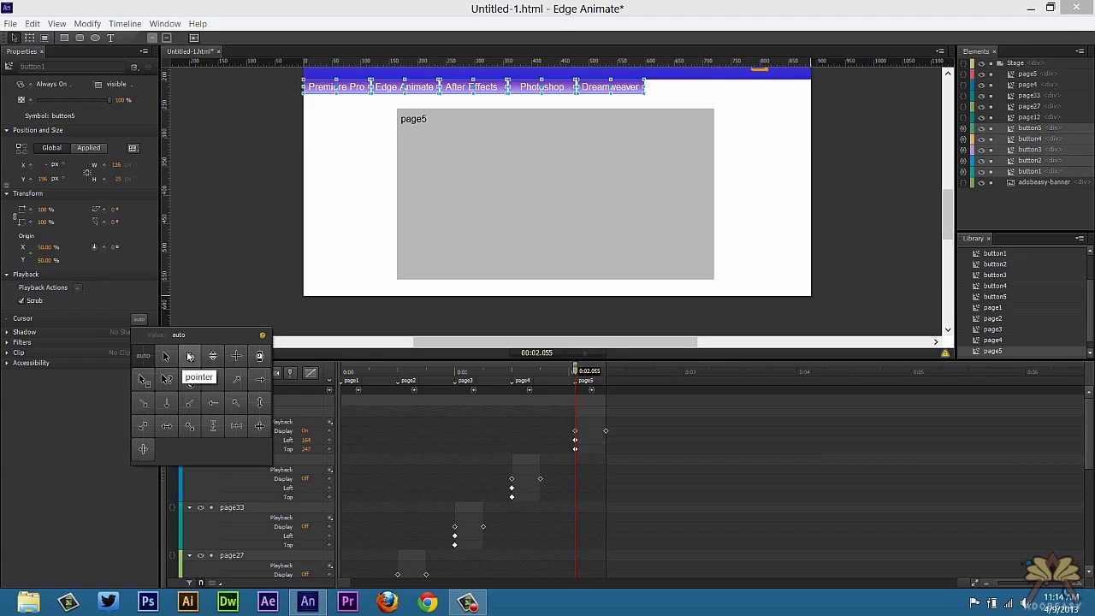
left_click(190, 358)
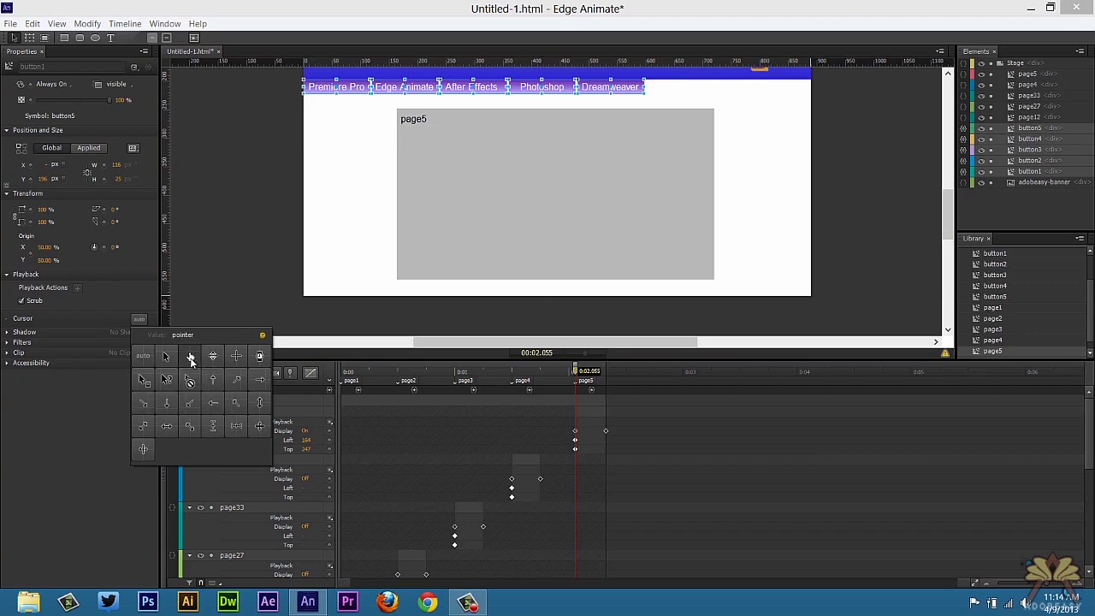
left_click(231, 278)
left_click(236, 186)
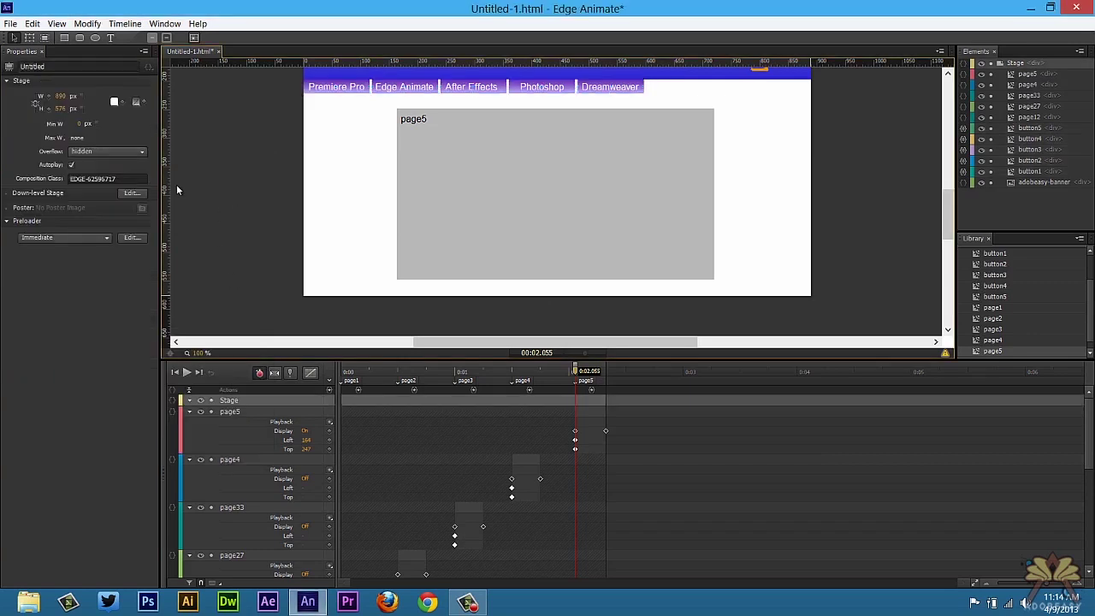
Preview the composition in the browser and test the After Effects and Photoshop navigation buttons.
key("ctrl+Return")
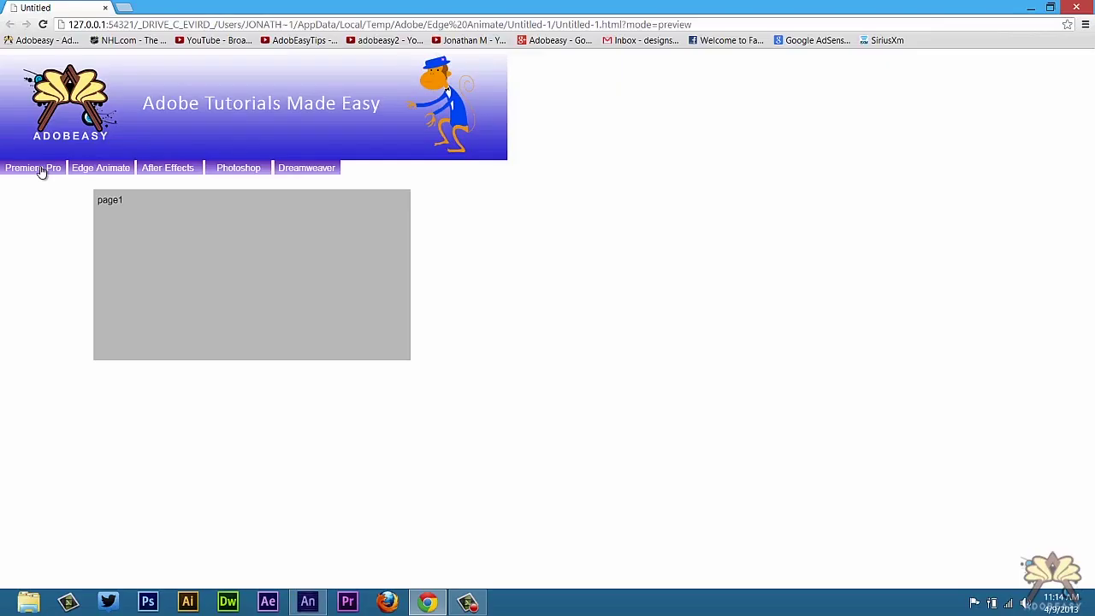
left_click(159, 170)
left_click(219, 170)
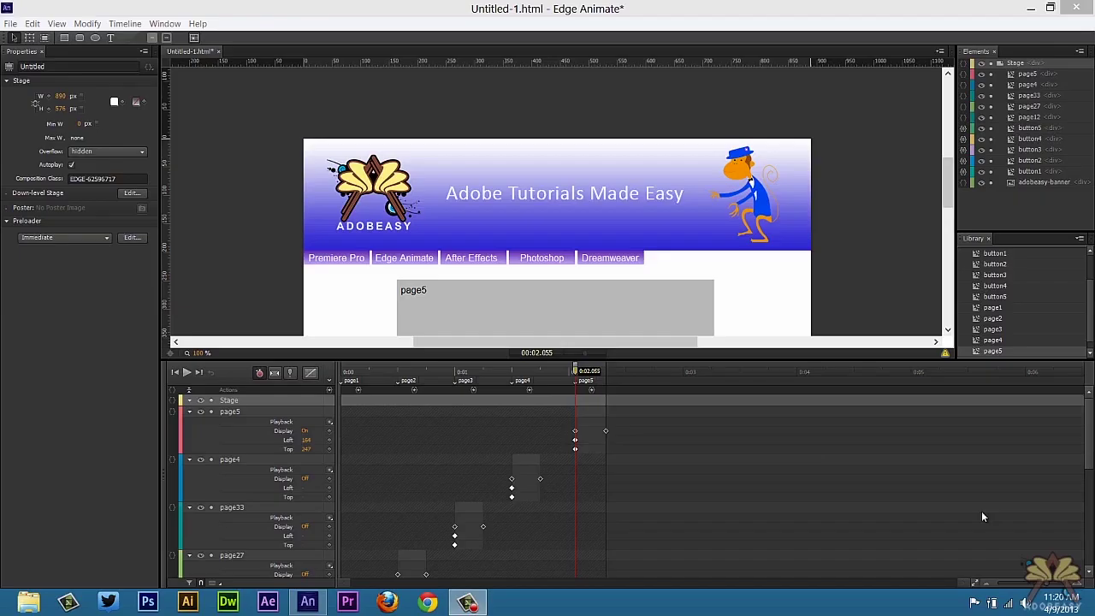
Save the composition as tutorial.html in the edge tutorial folder.
left_click(10, 23)
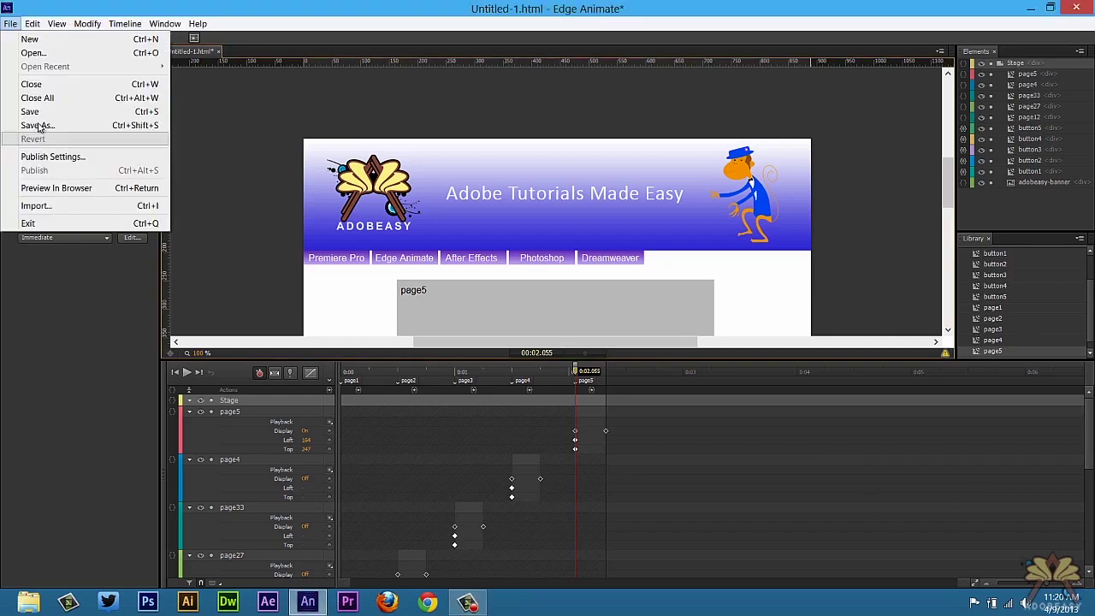
left_click(38, 125)
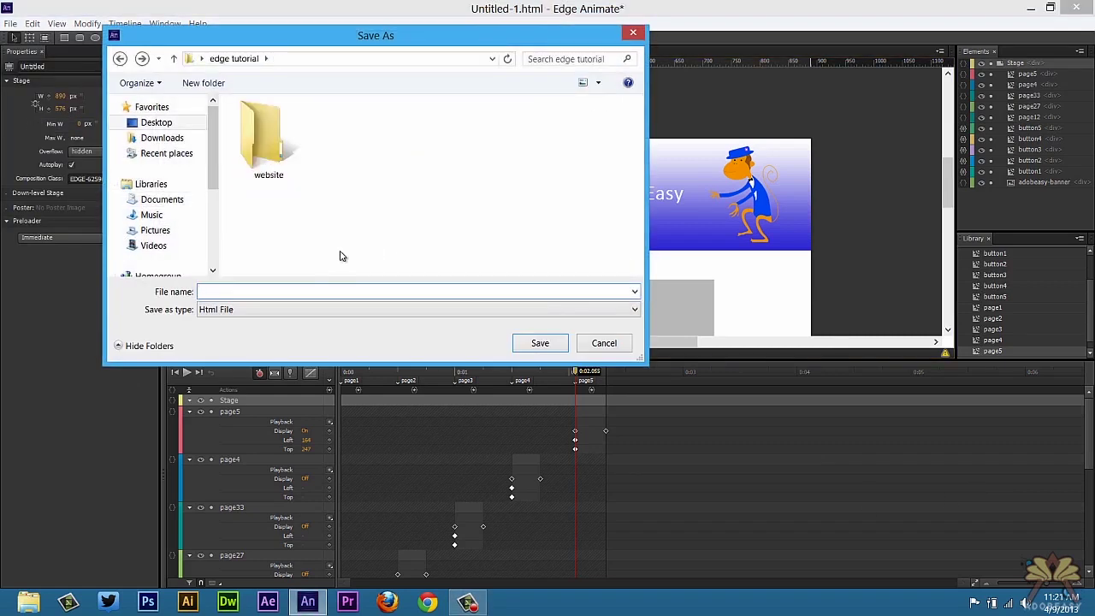
key("Return")
Set the Web publish target directory to the website folder inside edge tutorial and publish the composition.
left_click(10, 24)
left_click(85, 162)
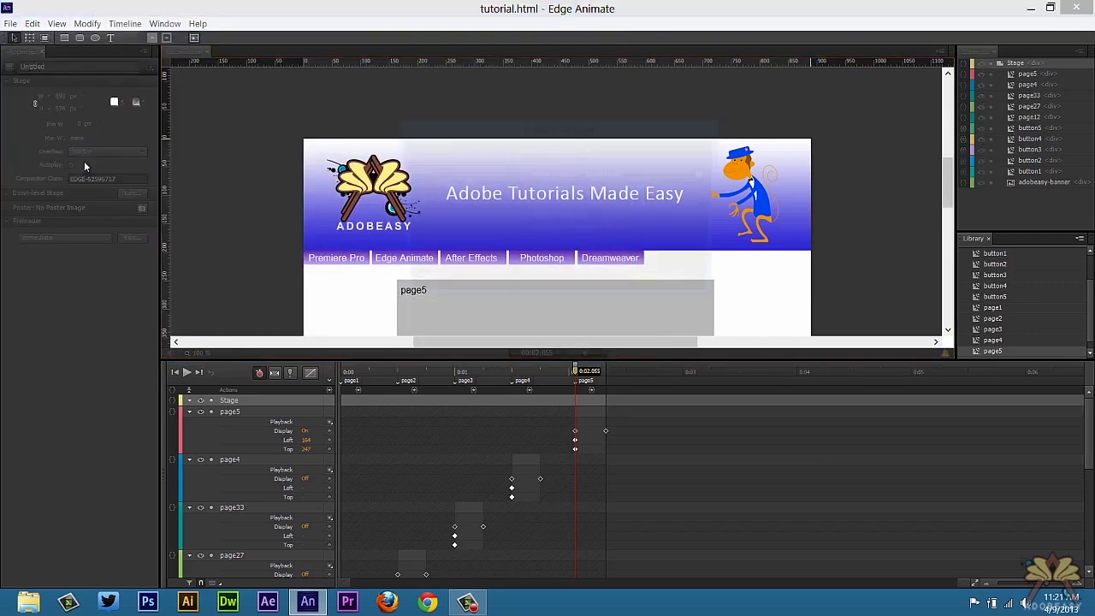
left_click(708, 175)
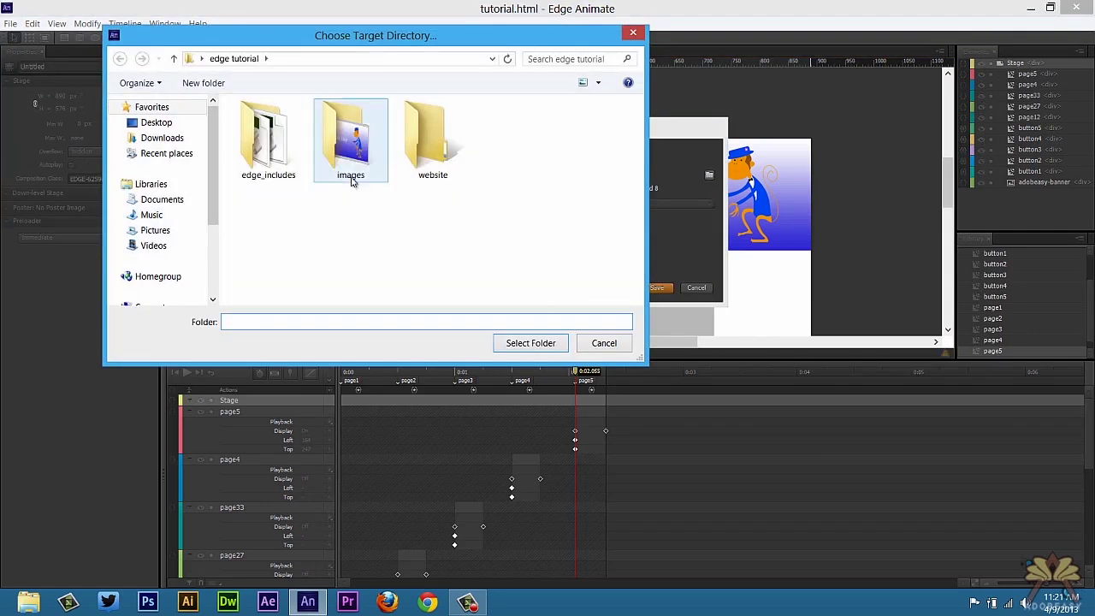
double_click(437, 150)
left_click(531, 342)
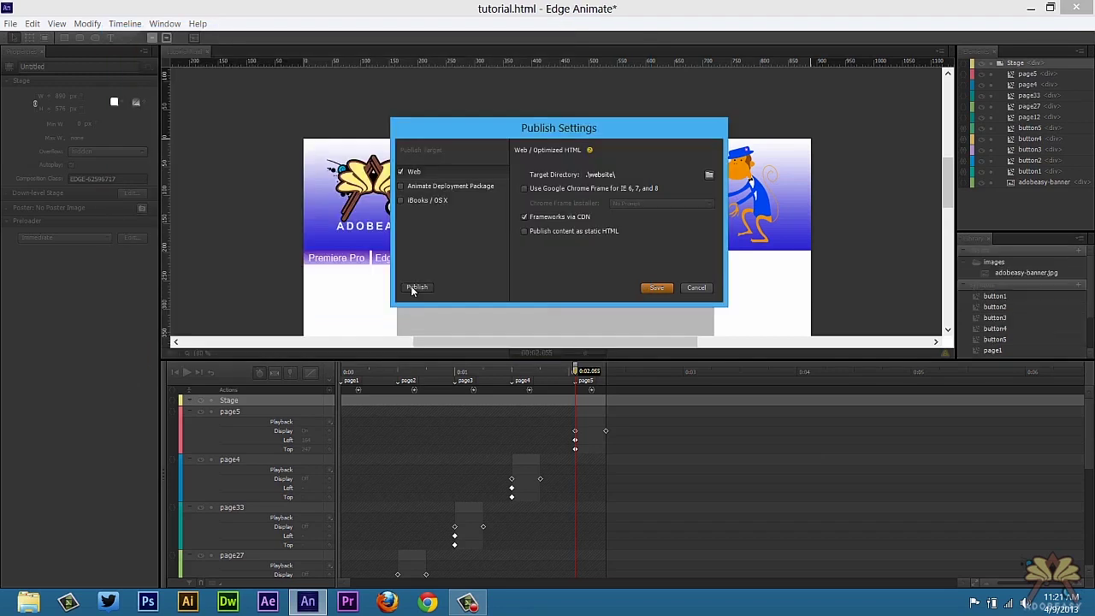
left_click(416, 288)
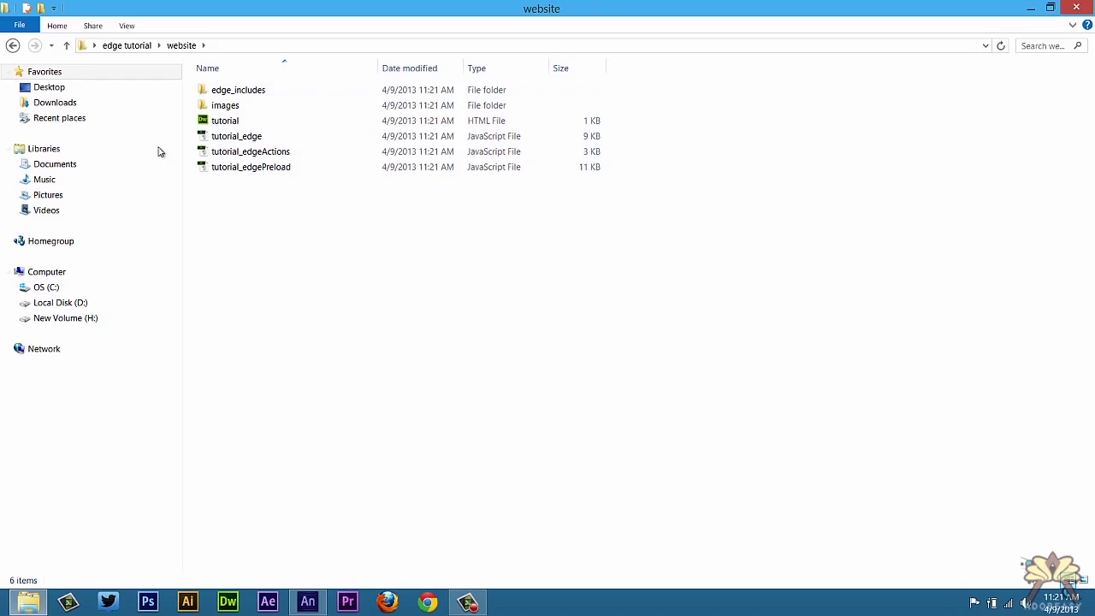
Examine the published files in the website folder in File Explorer, including the images folder and the tutorial HTML file.
left_click(229, 120)
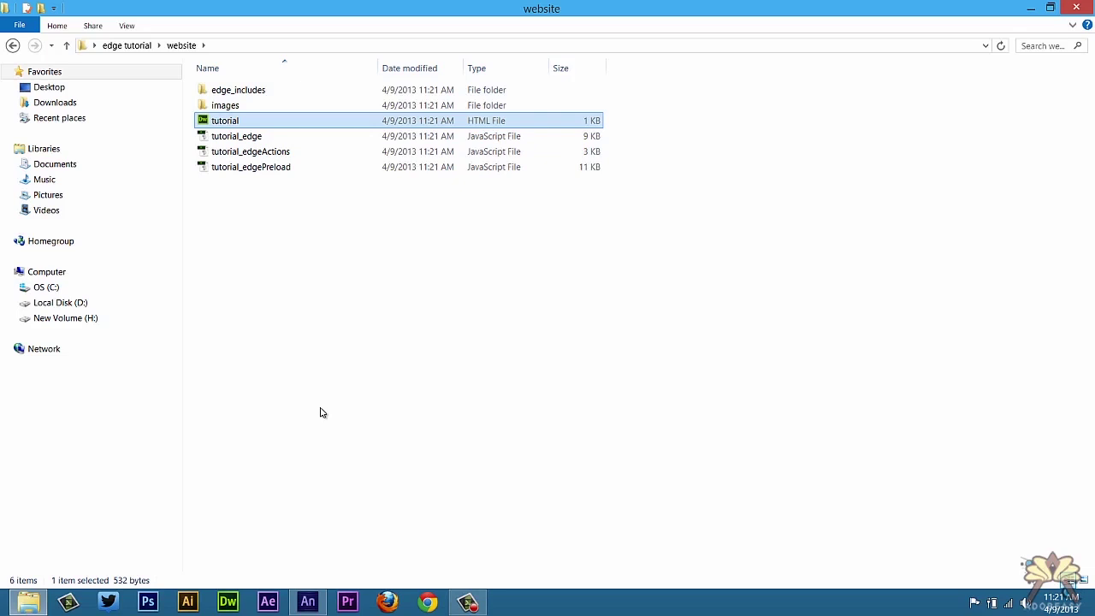
double_click(237, 106)
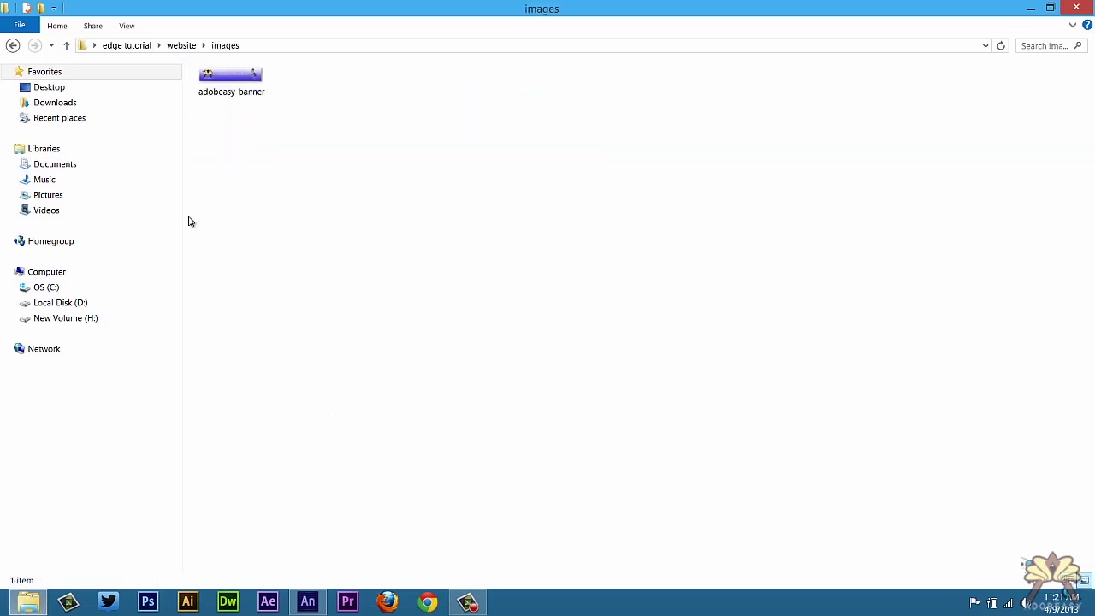
left_click(12, 46)
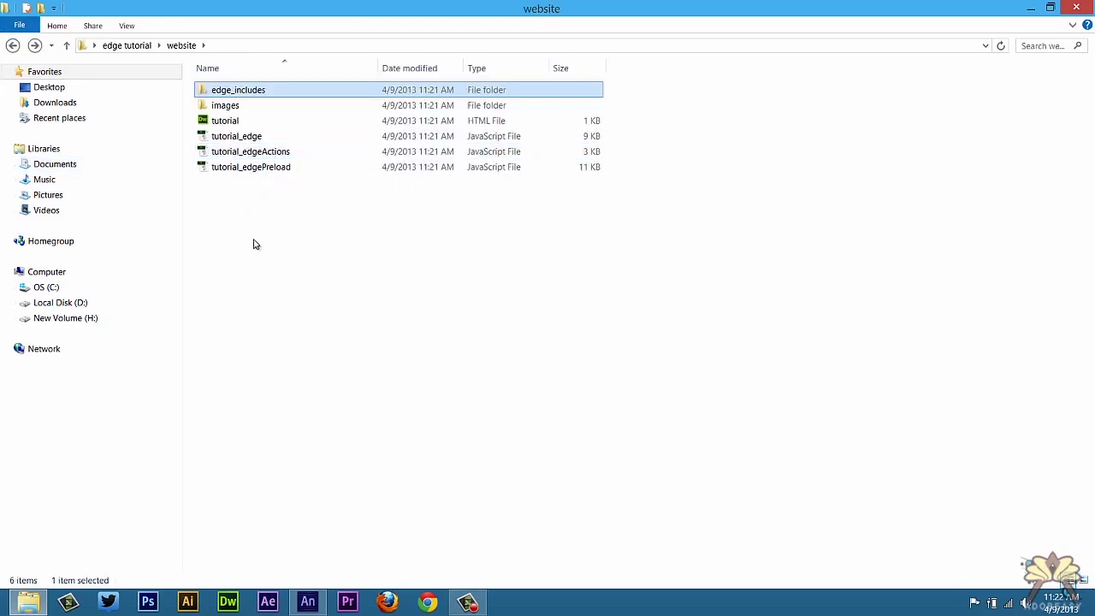
left_click(232, 124)
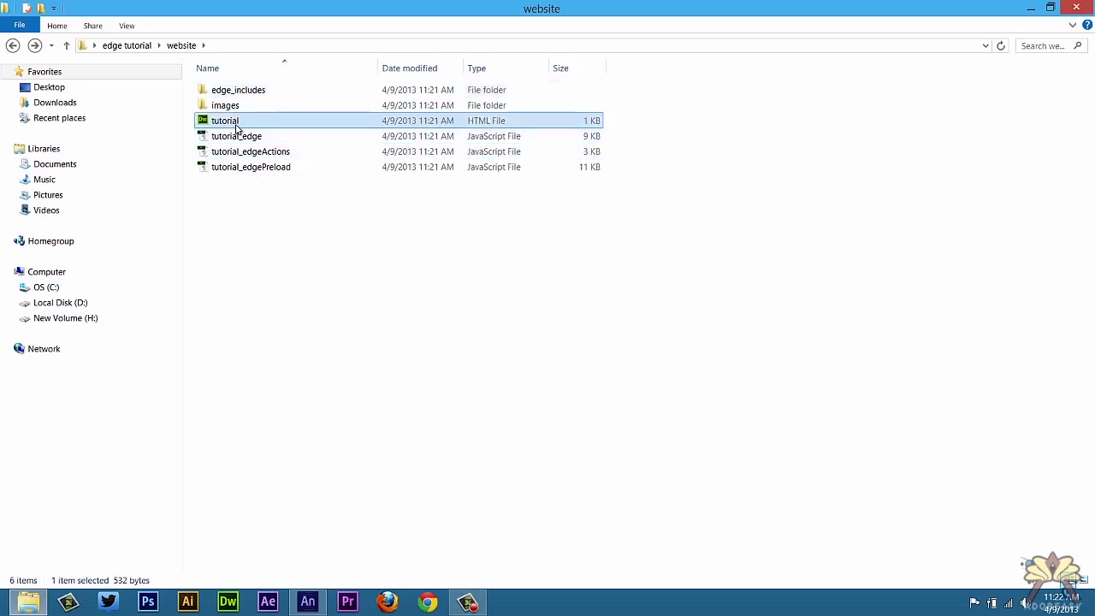